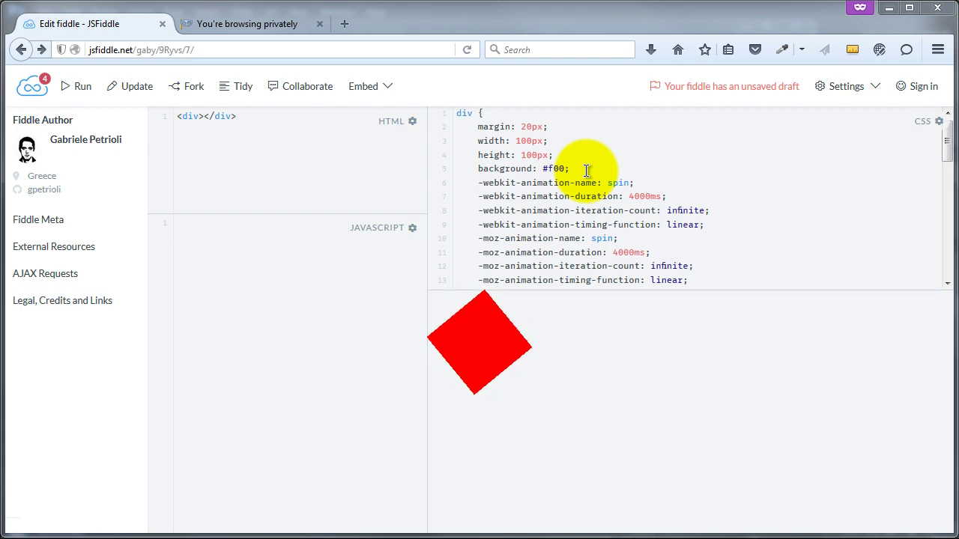
Step: Delete the margin, width, height and background lines, and put the caret on the div selector
drag(586, 169, 447, 130)
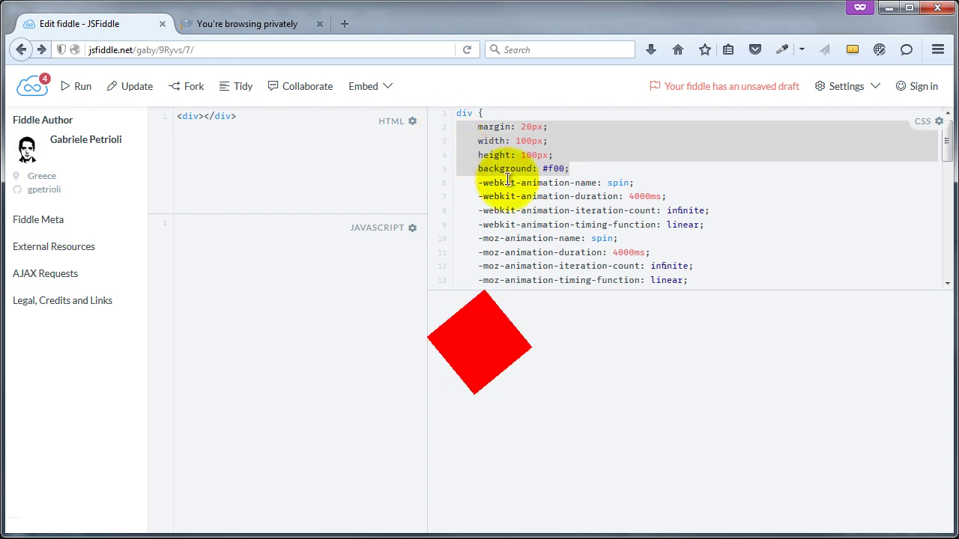
key(BackSpace)
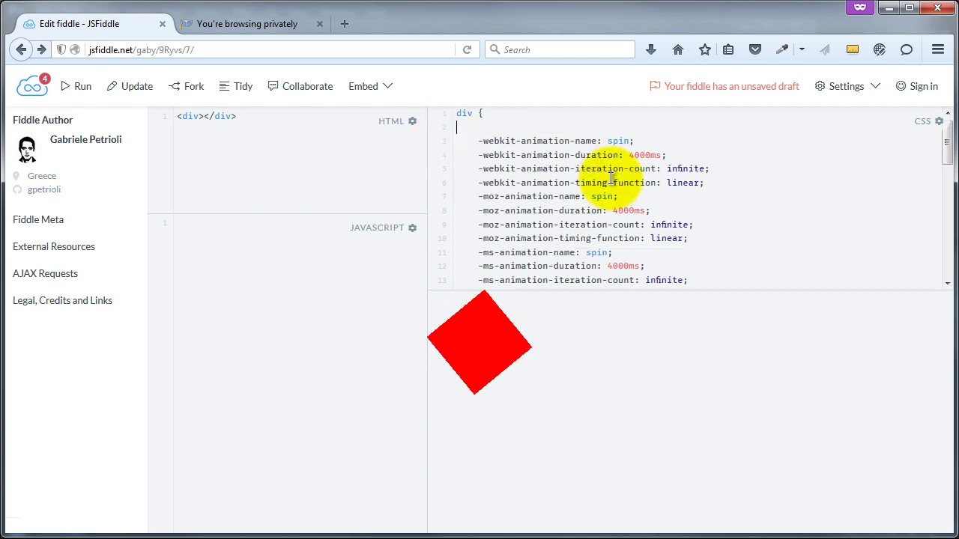
key(BackSpace)
click(461, 113)
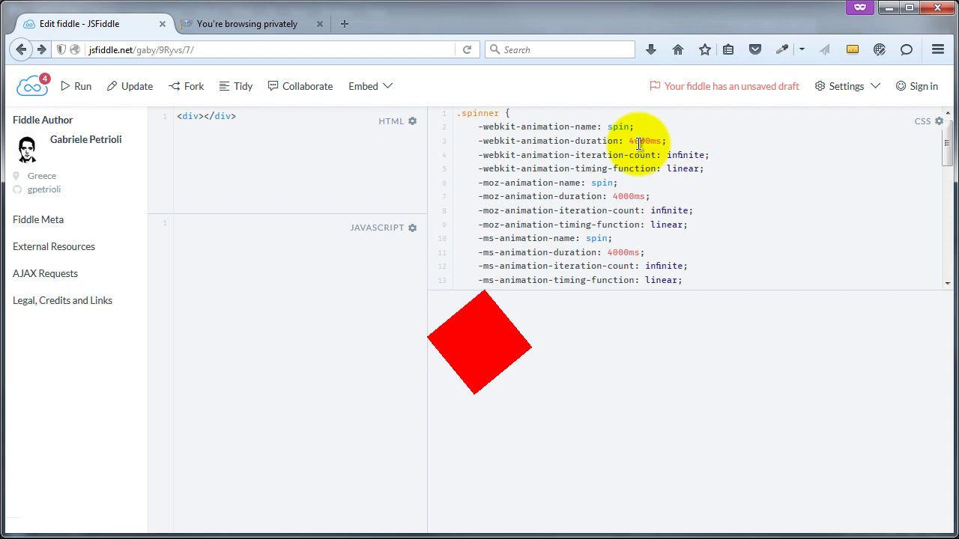
Step: Select all of the CSS code in the CSS panel
click(717, 203)
scroll(720, 204, down, 3)
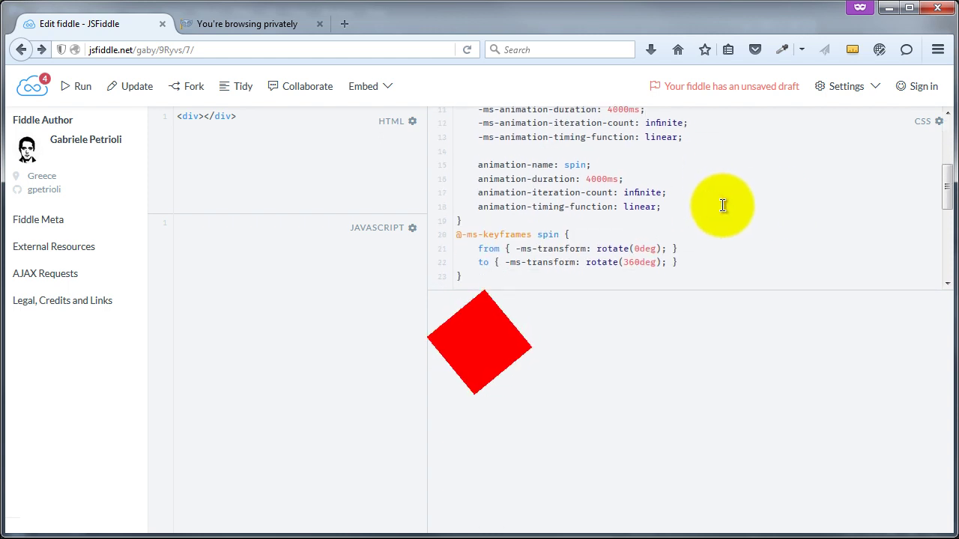
scroll(723, 205, up, 5)
click(509, 148)
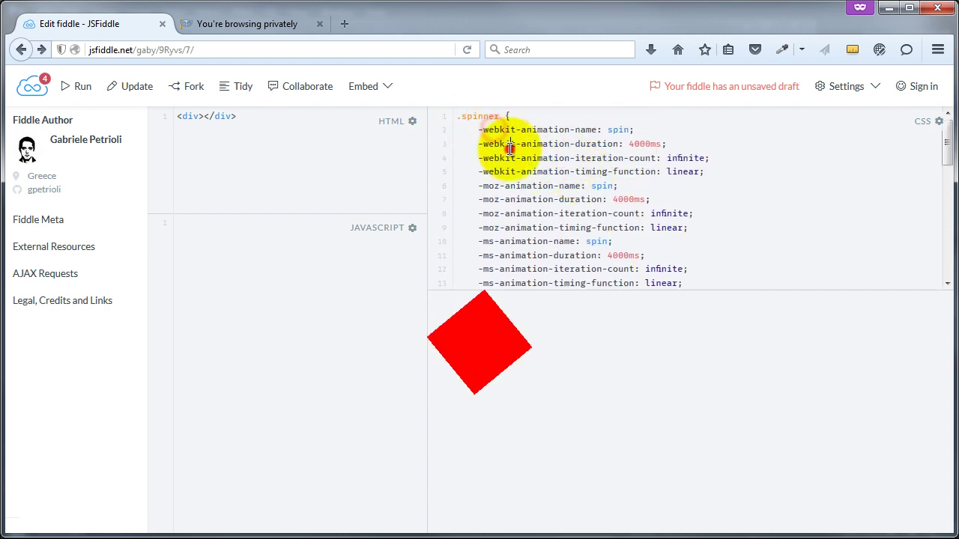
key(ctrl+a)
Step: Replace the HTML div markup with a <style> block and paste the CSS inside
click(181, 156)
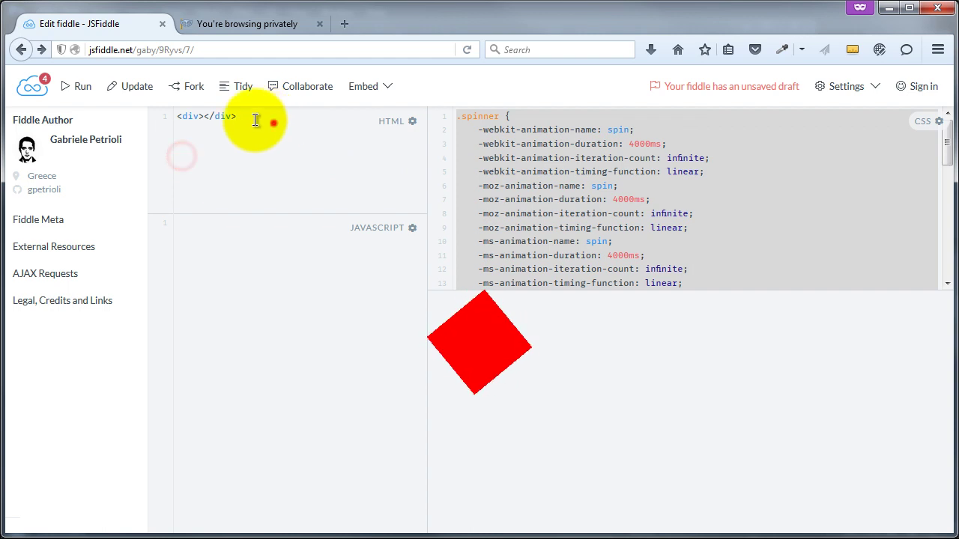
click(273, 122)
key(ctrl+a)
text(<)
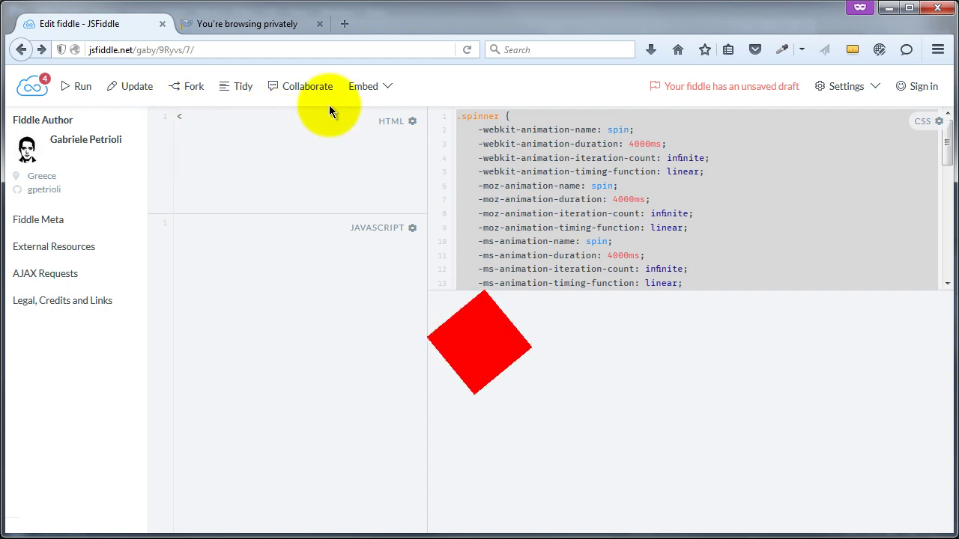
text(style>)
key(Return)
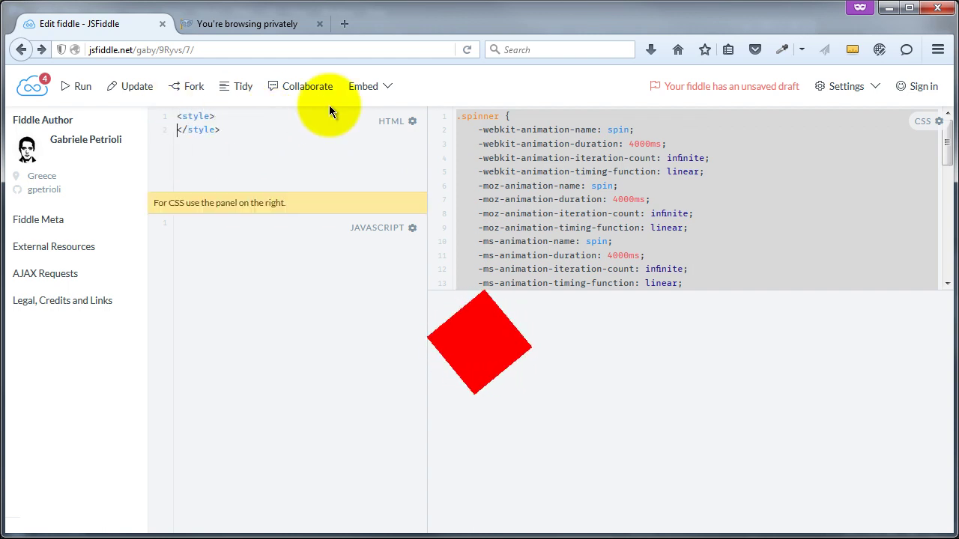
key(Return)
key(ctrl+v)
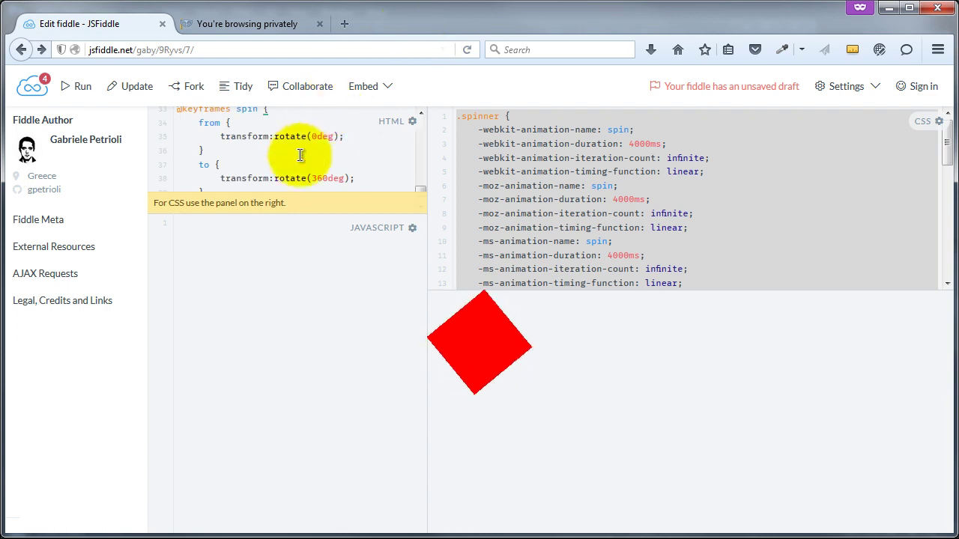
Step: Enlarge the HTML panel and review the style block's spinner rules and keyframes
drag(333, 216, 335, 370)
scroll(318, 315, up, 10)
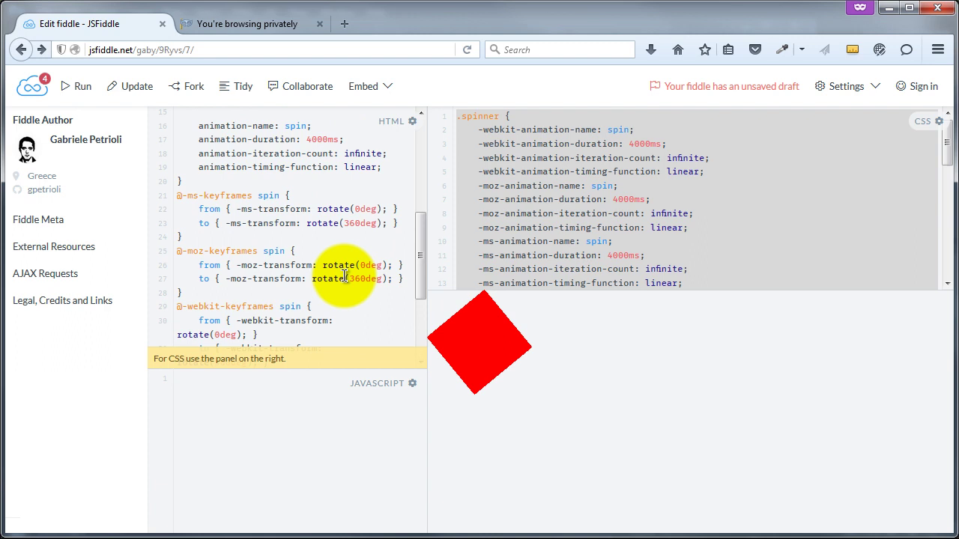
scroll(292, 239, down, 10)
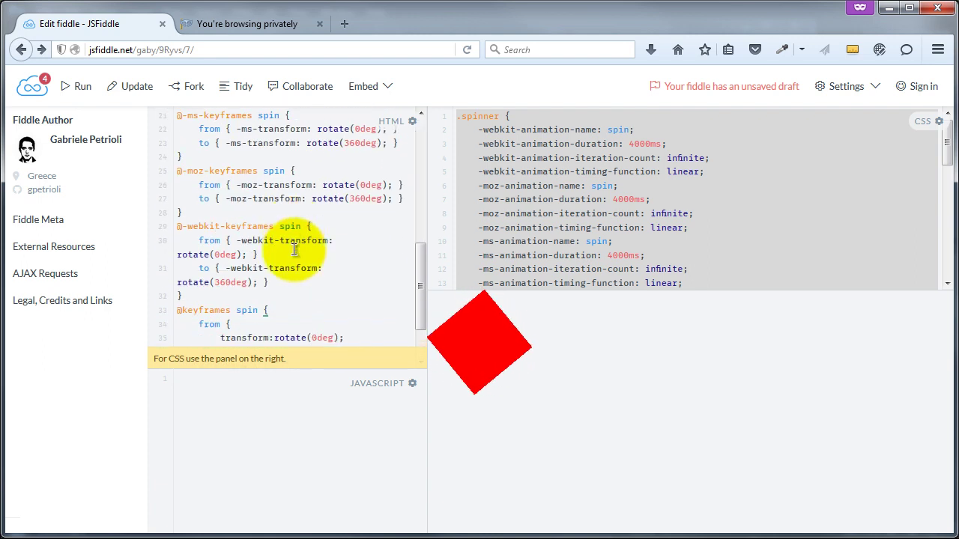
key(ctrl+a)
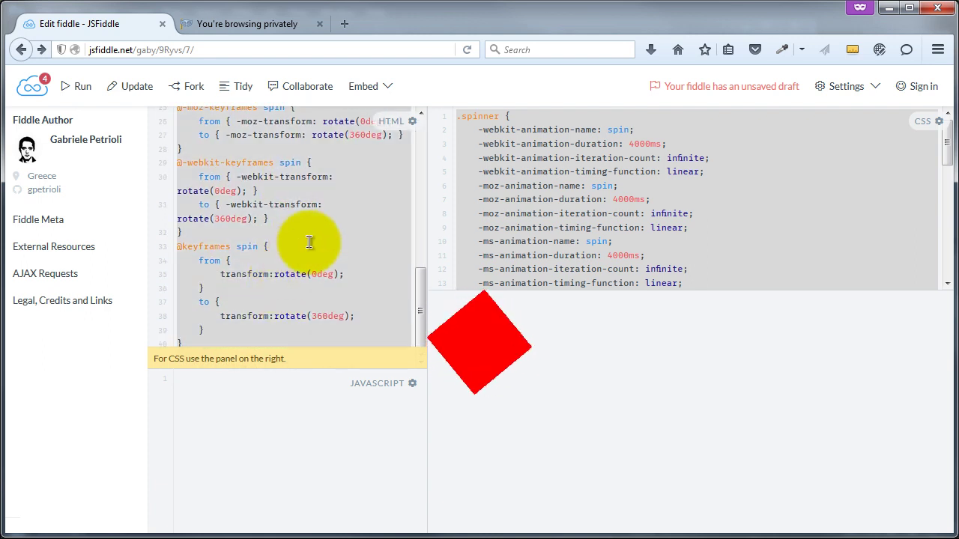
click(686, 149)
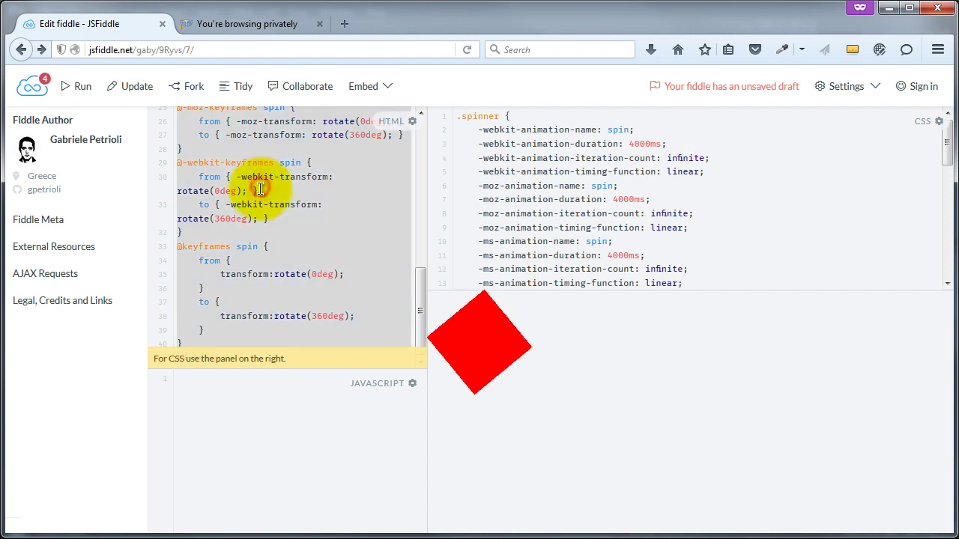
click(277, 228)
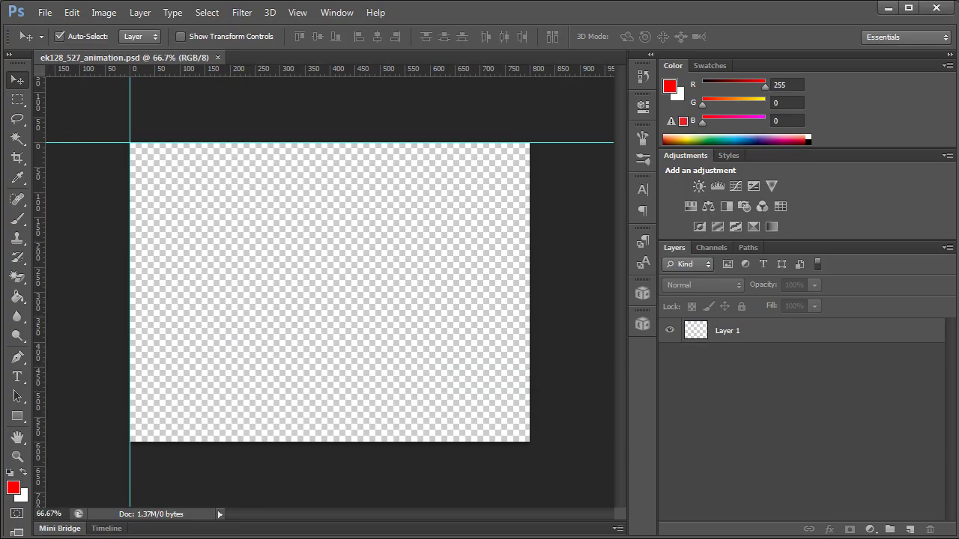
Step: Draw a 278 × 278 px square with the Rectangle tool and fill it blue #0012ff
click(325, 280)
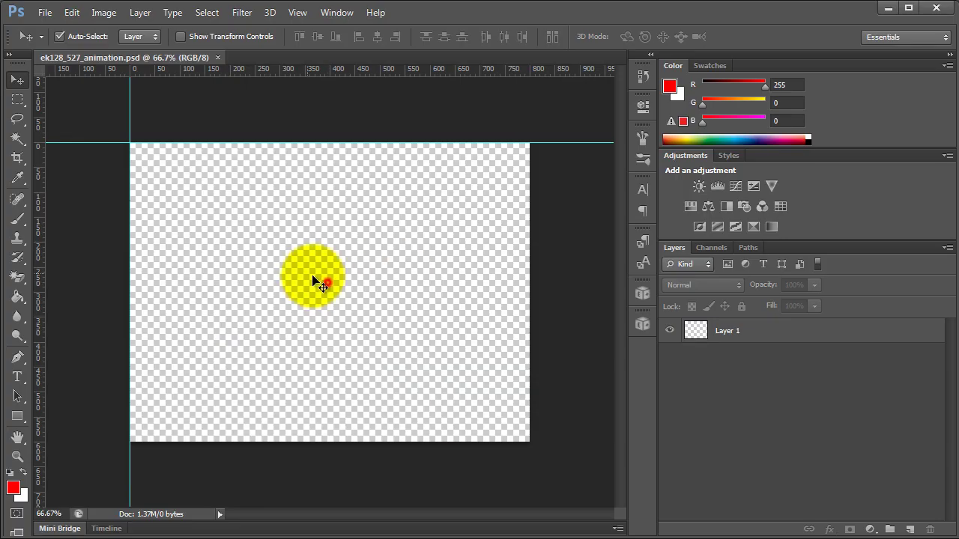
click(17, 417)
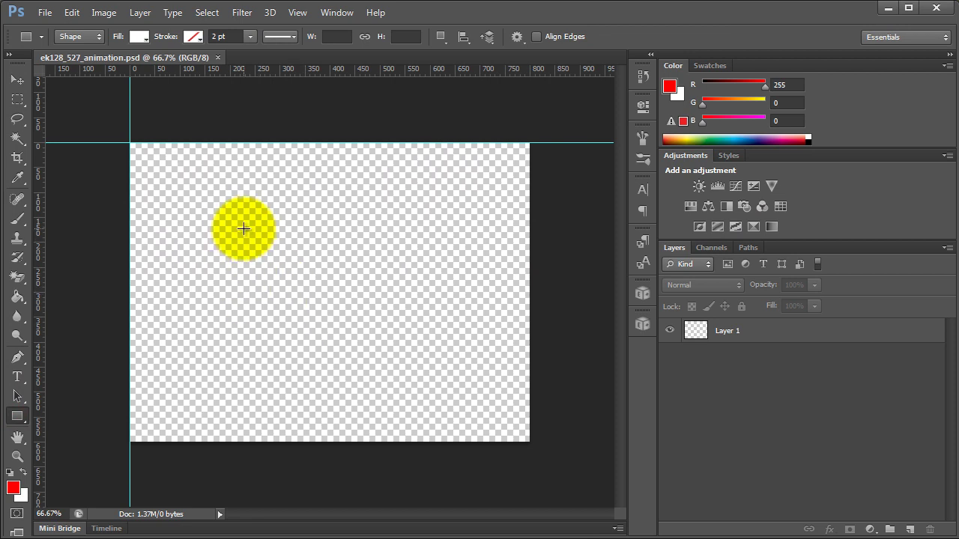
drag(221, 239, 358, 377)
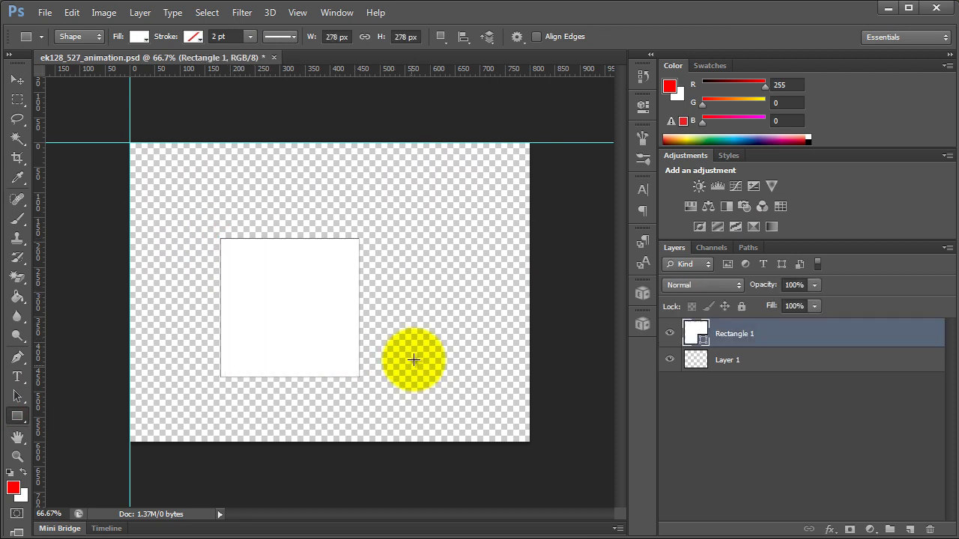
double_click(692, 330)
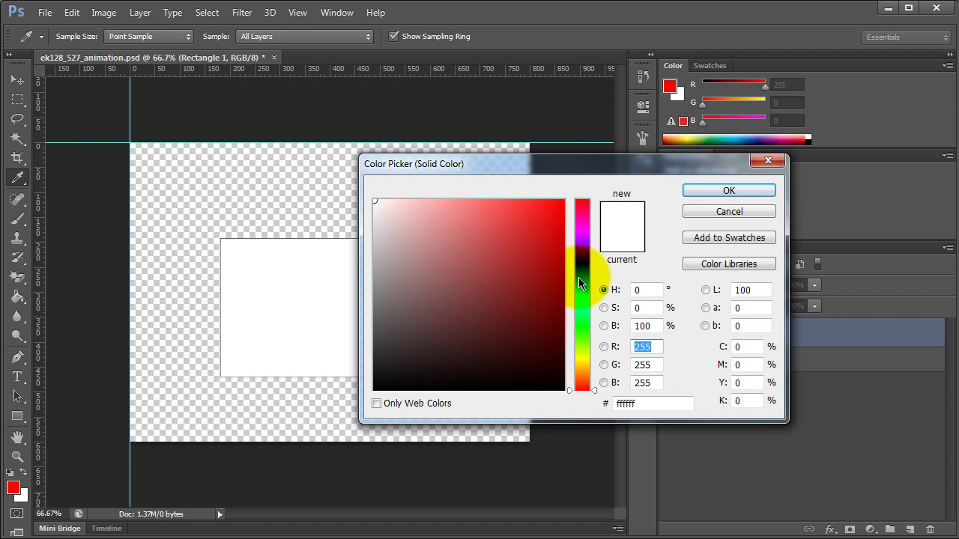
mouse_move(578, 277)
mouse_down()
mouse_move(582, 257)
mouse_move(578, 266)
mouse_up()
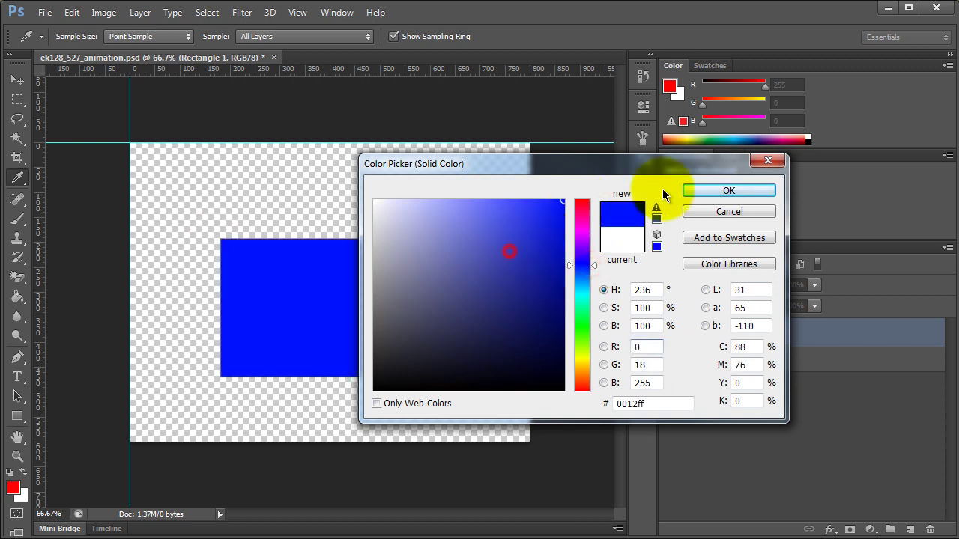
click(724, 189)
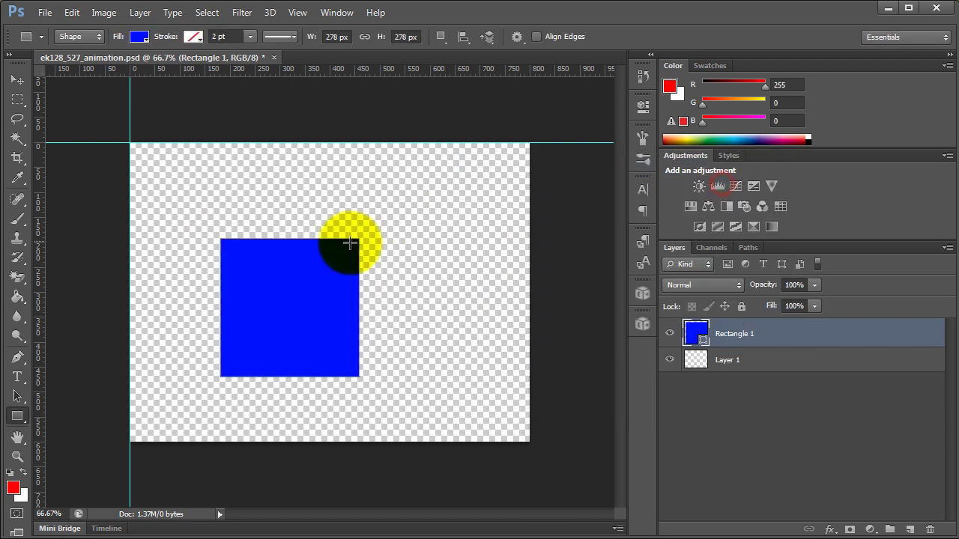
Step: Rename the shape ${css|style:spinner} Rectangle 1 and add a ${css|styles} group above it
double_click(744, 335)
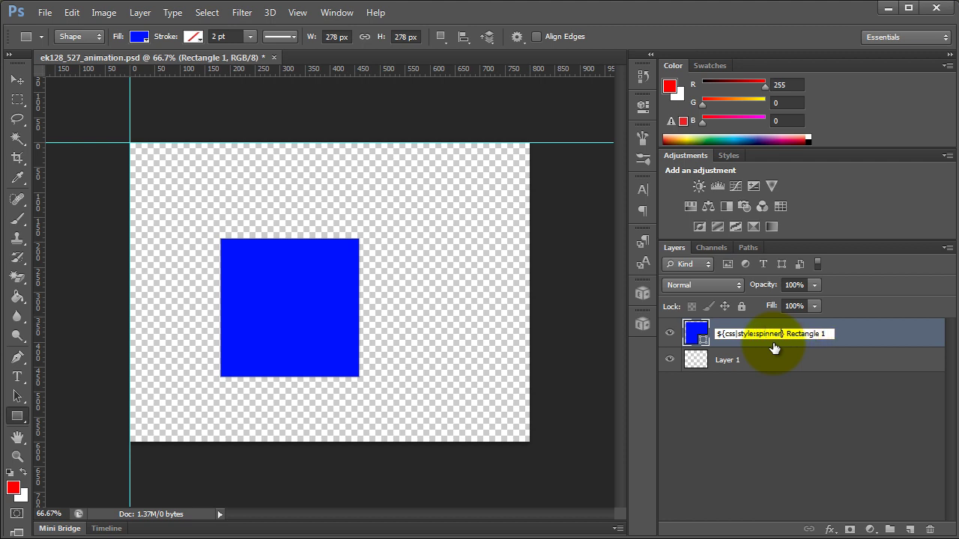
key(Return)
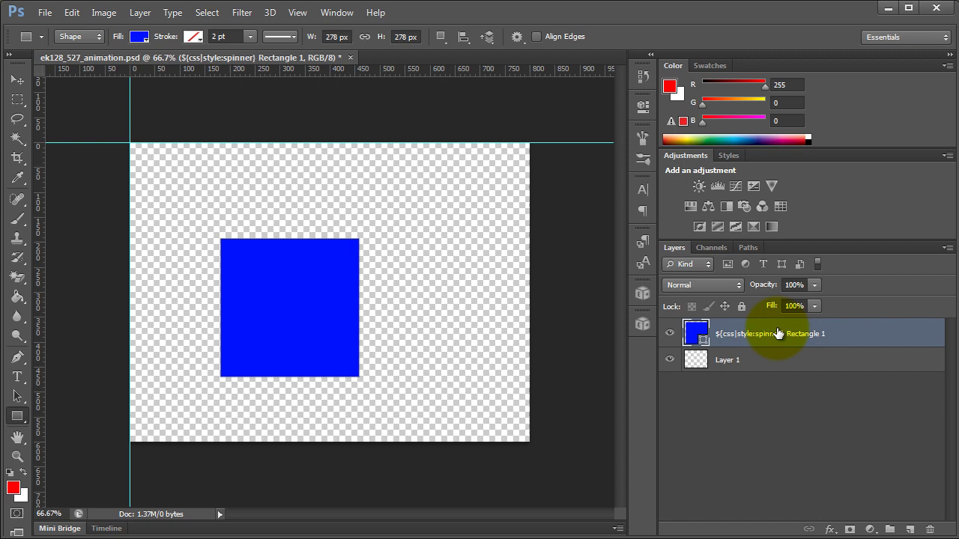
click(895, 530)
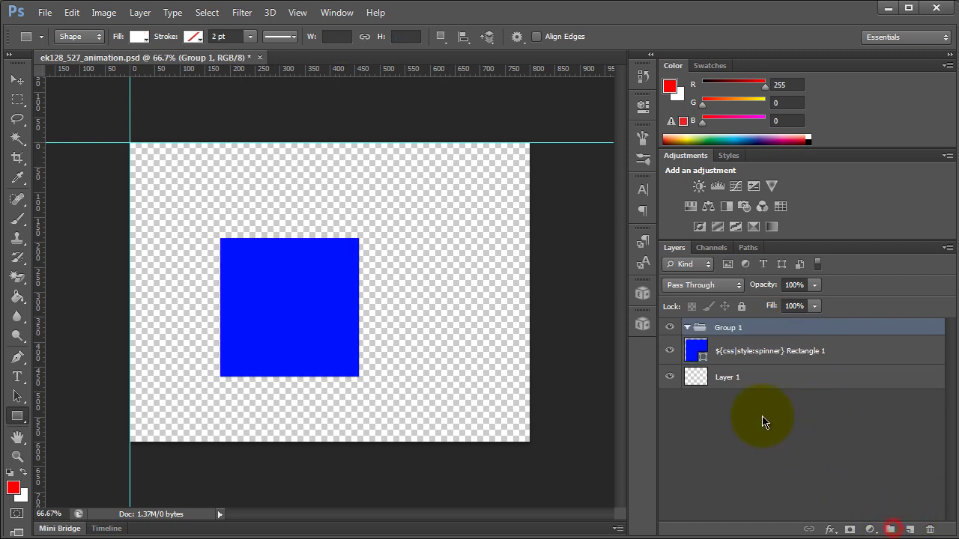
double_click(738, 326)
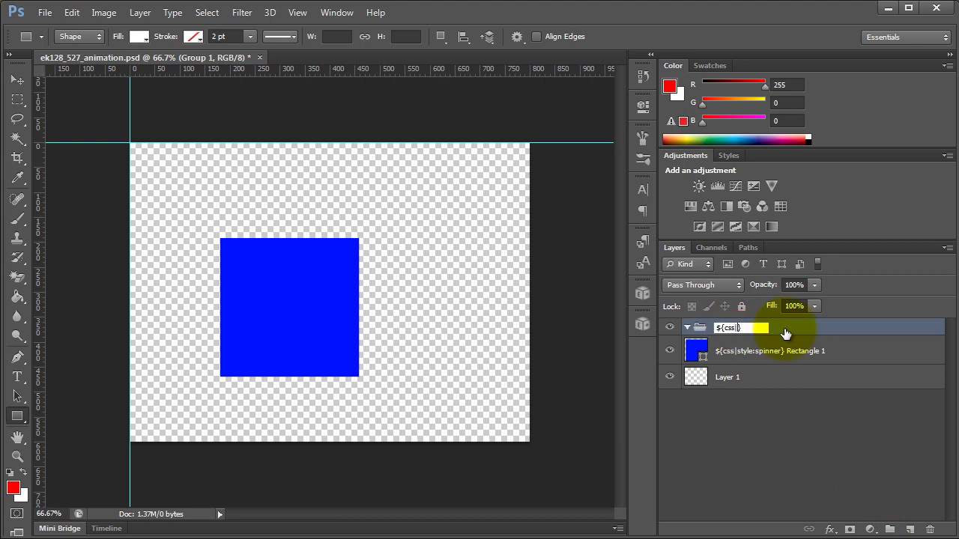
text(${css|styles})
key(Return)
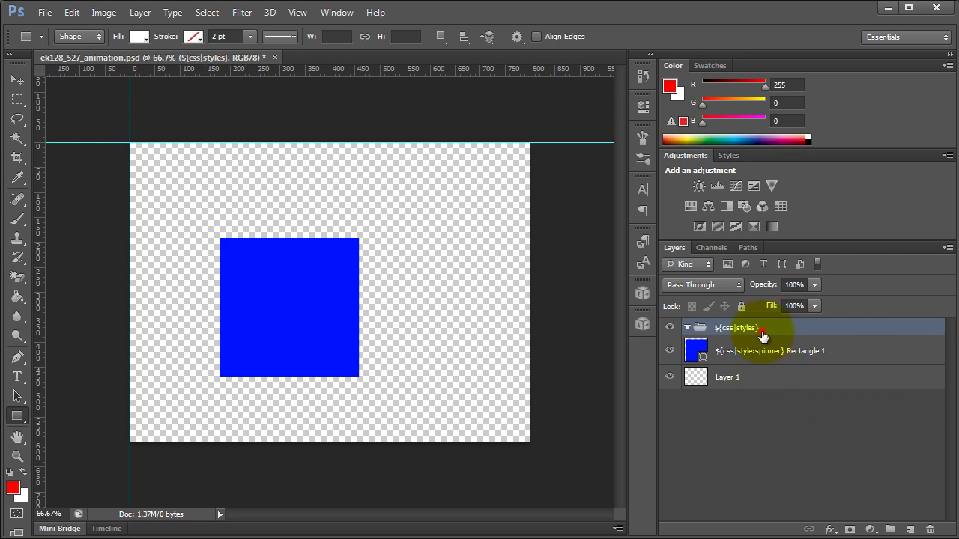
click(753, 358)
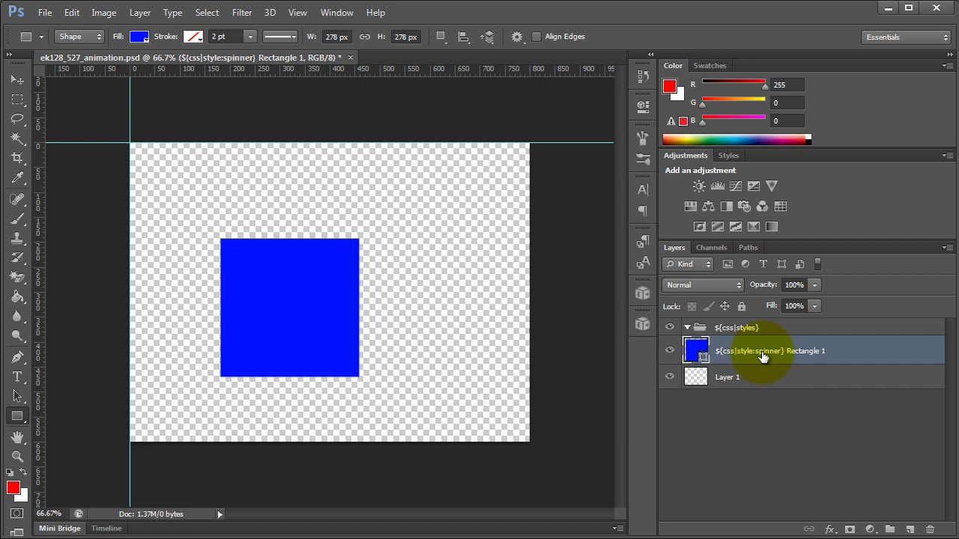
Step: Duplicate the rectangle into the ${css|styles} group and name the copy spinner
drag(760, 356, 763, 337)
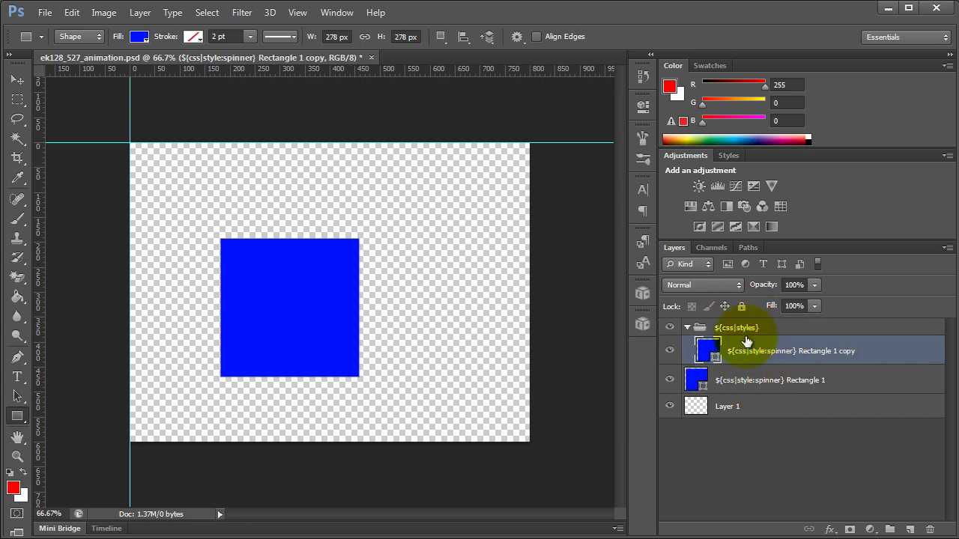
double_click(767, 352)
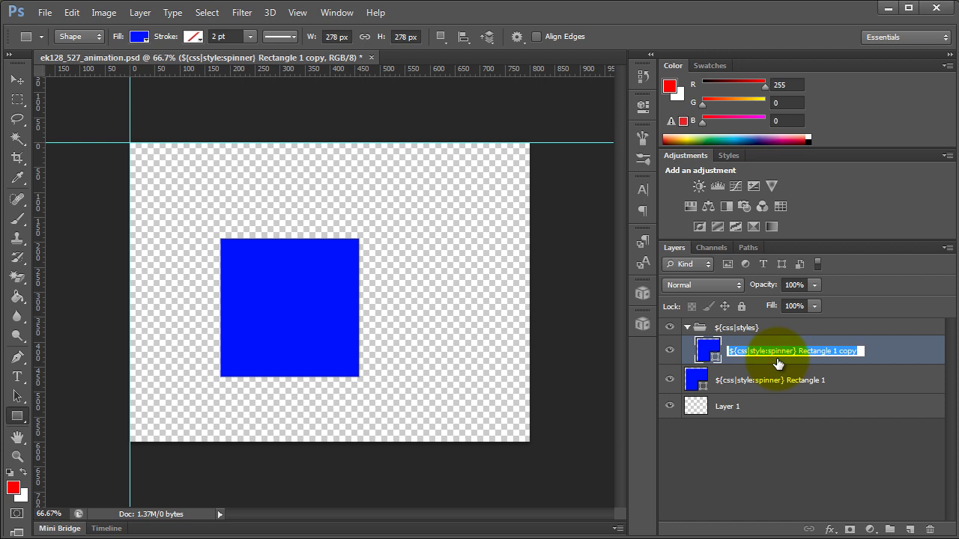
text($pinner)
key(Return)
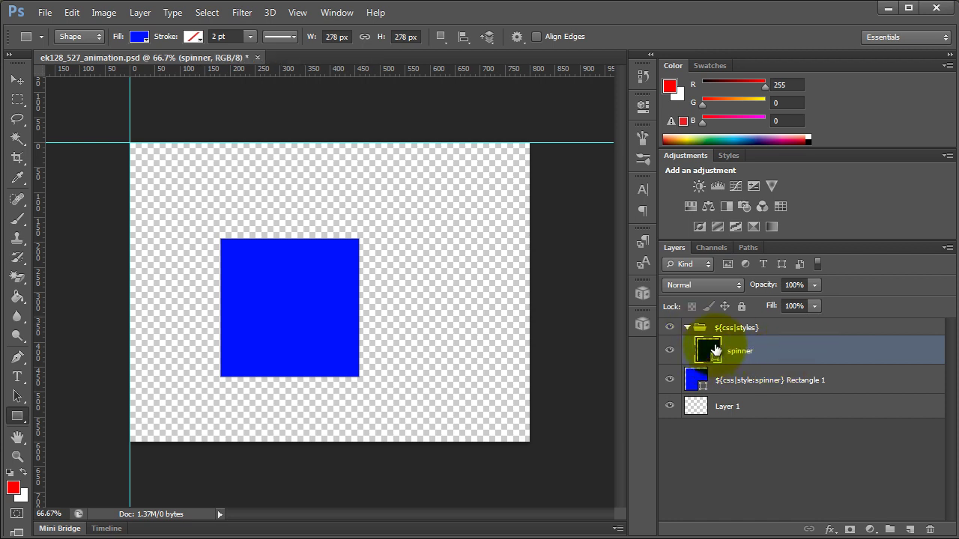
Step: Select the ${css|style:spinner} Rectangle 1 layer with the Move tool
click(17, 82)
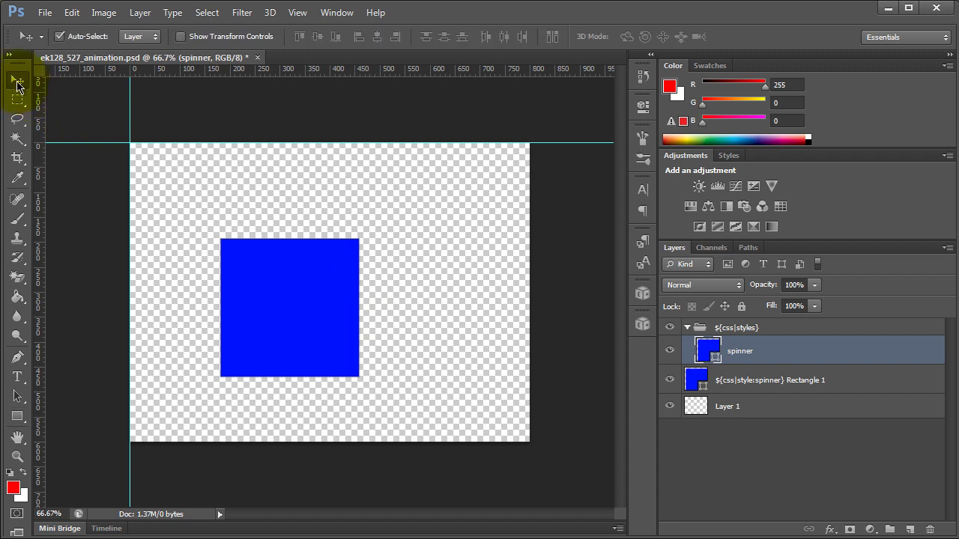
click(293, 313)
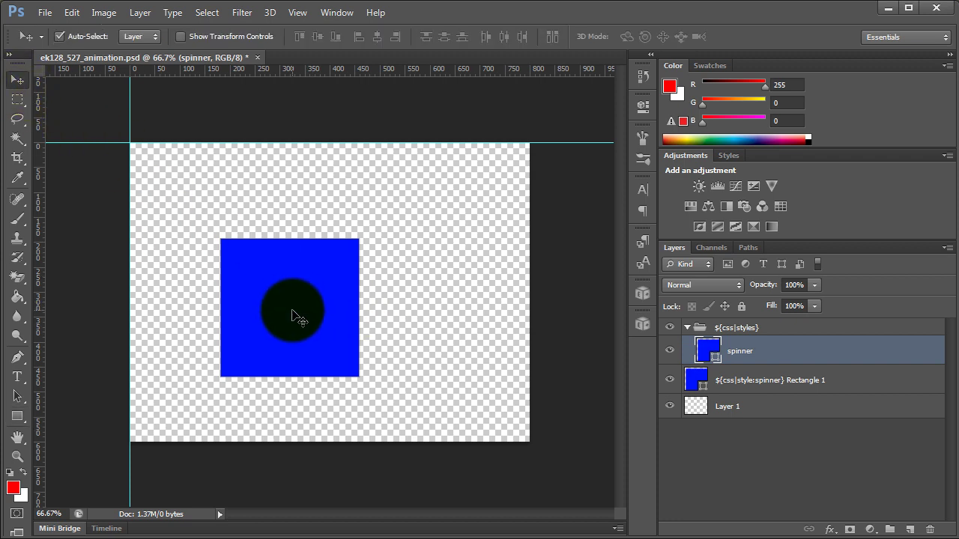
click(766, 385)
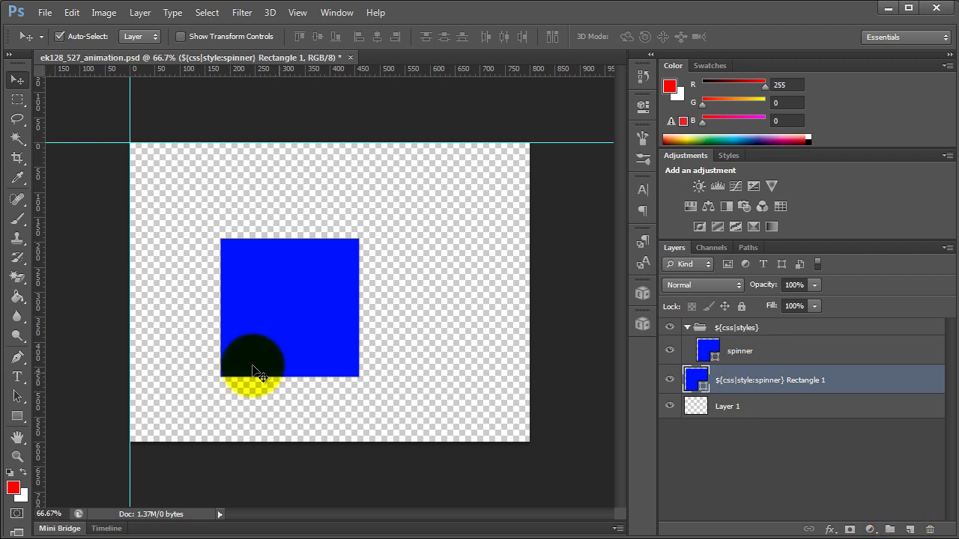
click(17, 377)
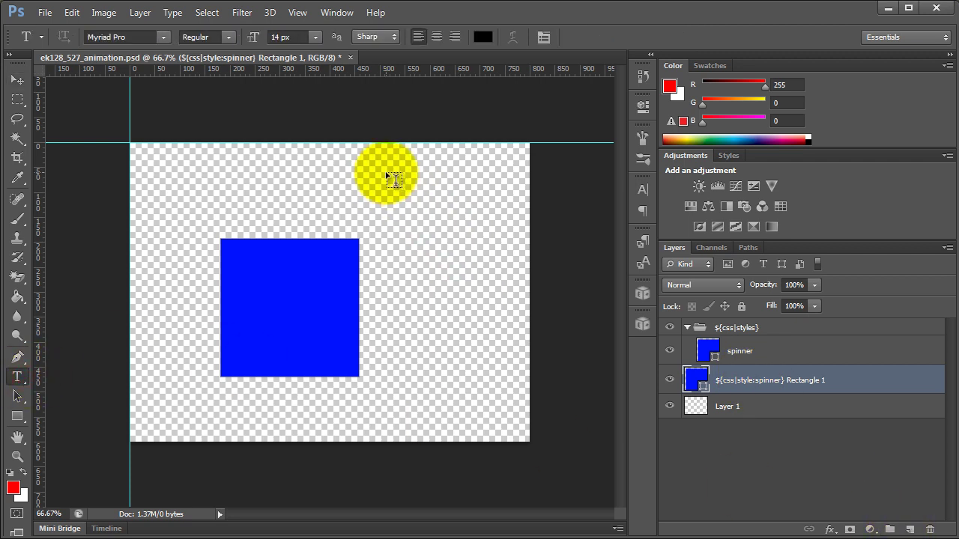
Step: Paste the spinner CSS into a paragraph text box right of the square, naming it ${code} css spinner
drag(386, 172, 517, 427)
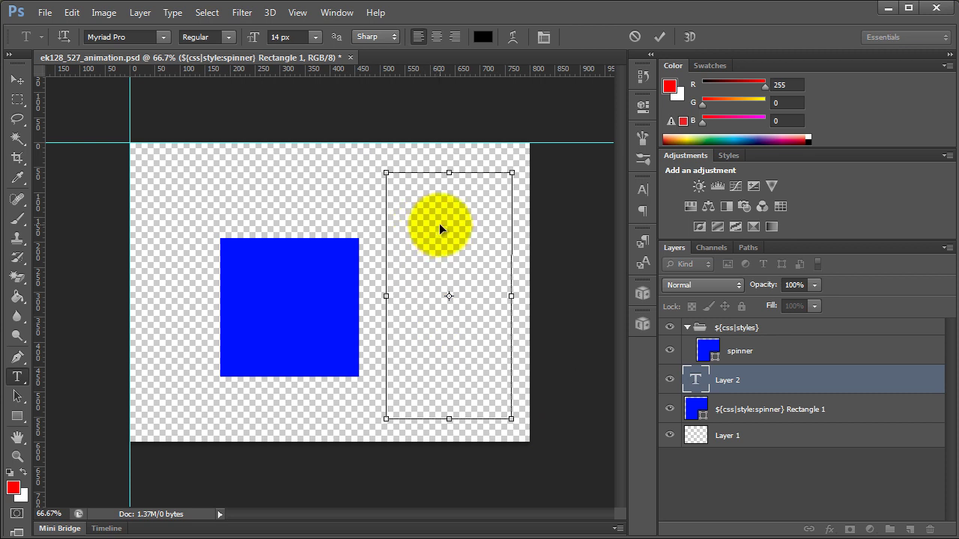
key(ctrl+v)
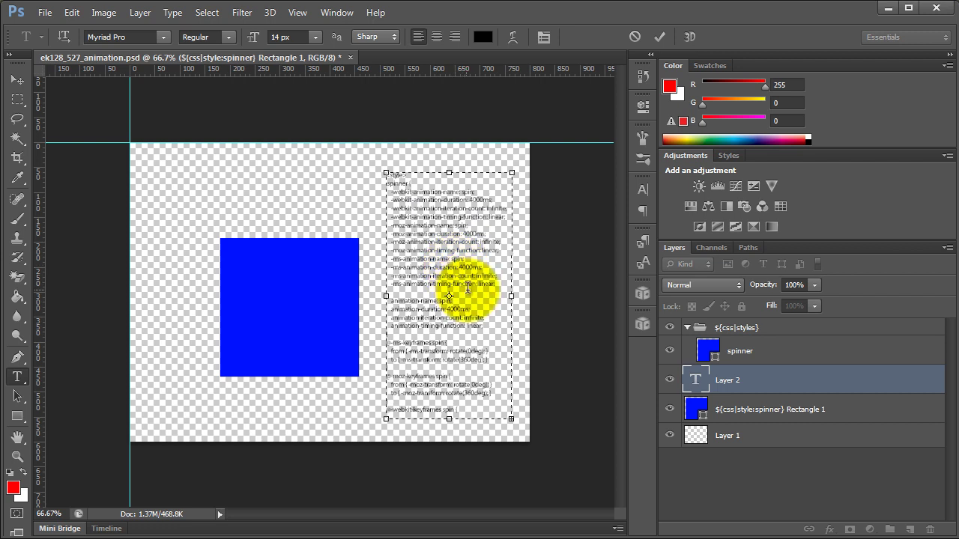
double_click(725, 379)
text($)
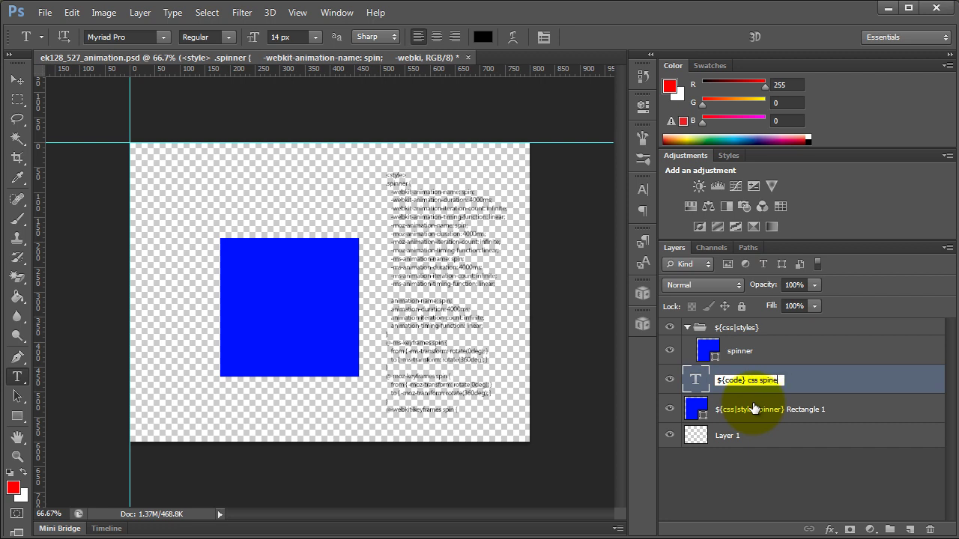
text({code} css spinner)
Step: Commit the ${code} css spinner layer name, save, and check the spinner copy's visibility
key(Return)
key(ctrl+s)
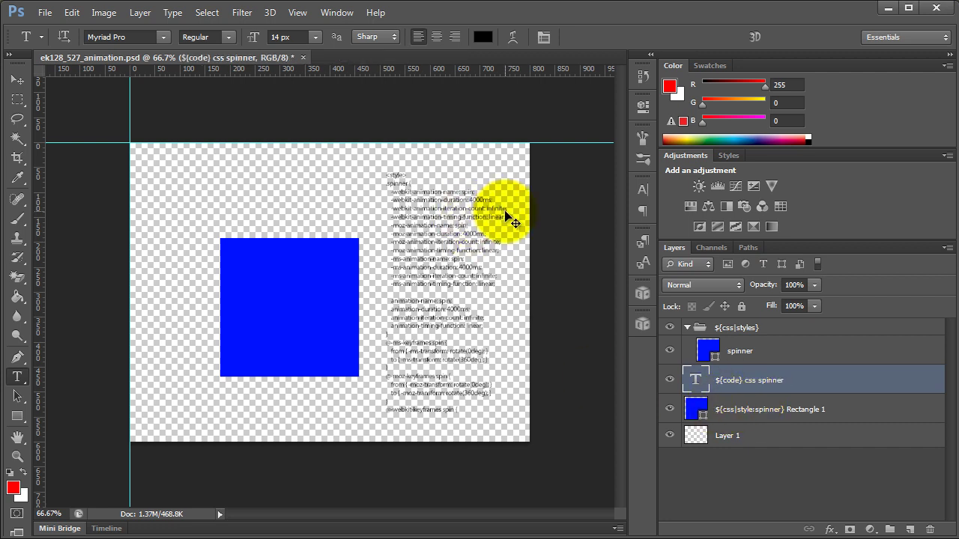
click(16, 80)
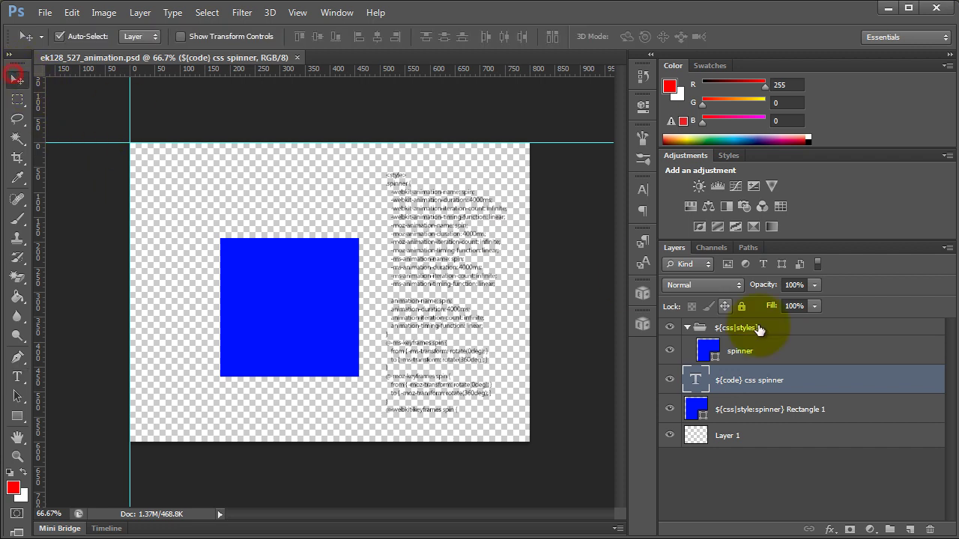
click(759, 412)
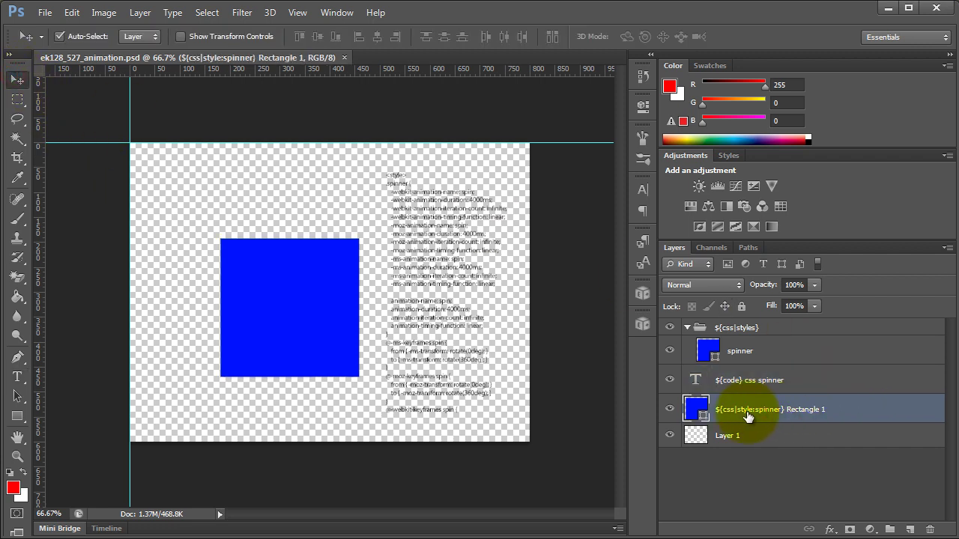
drag(303, 306, 382, 352)
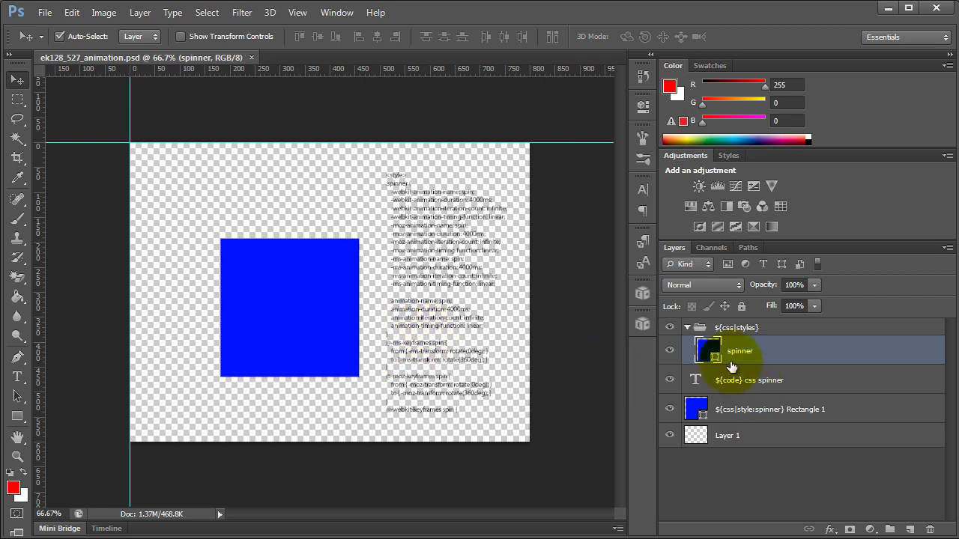
click(669, 351)
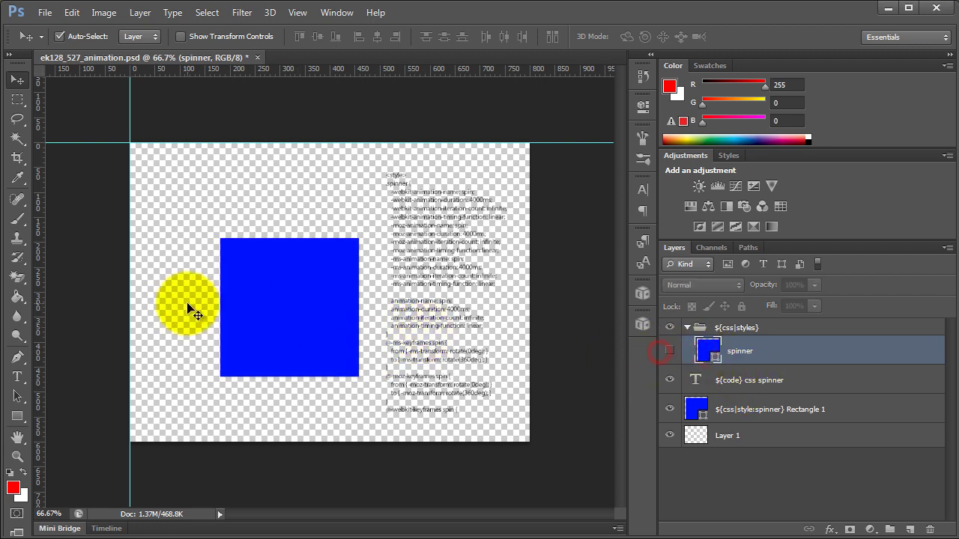
click(669, 351)
Step: Move both blue squares up and to the left, then select the spinner layer
drag(189, 221, 384, 397)
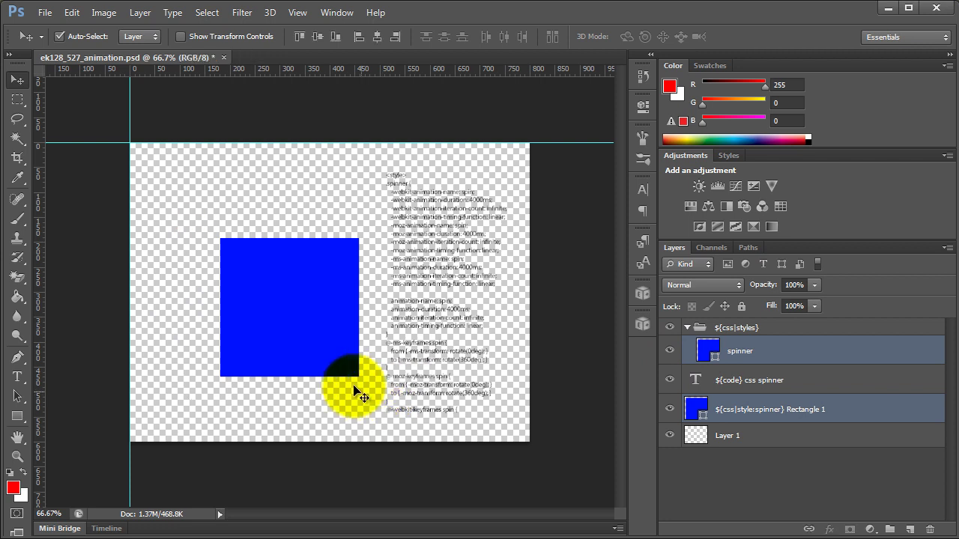
drag(275, 319, 235, 300)
click(324, 313)
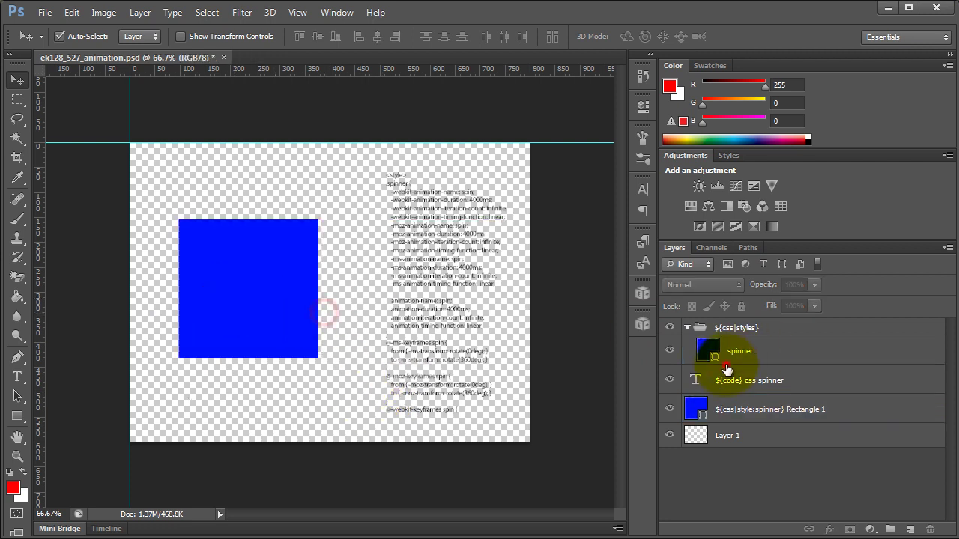
click(741, 348)
Step: Scale the spinner square to 32% and position it beside the large square
key(ctrl+t)
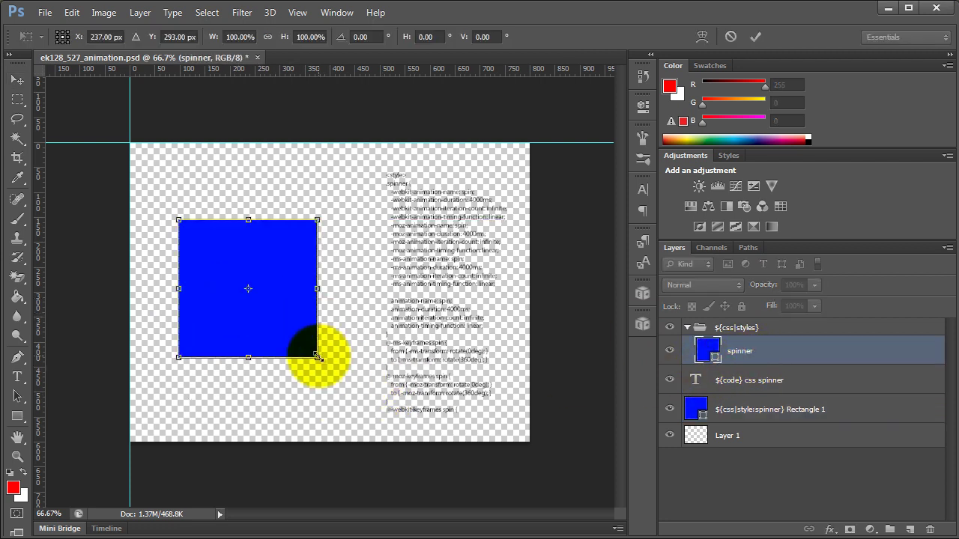
drag(317, 357, 365, 270)
click(365, 316)
click(352, 260)
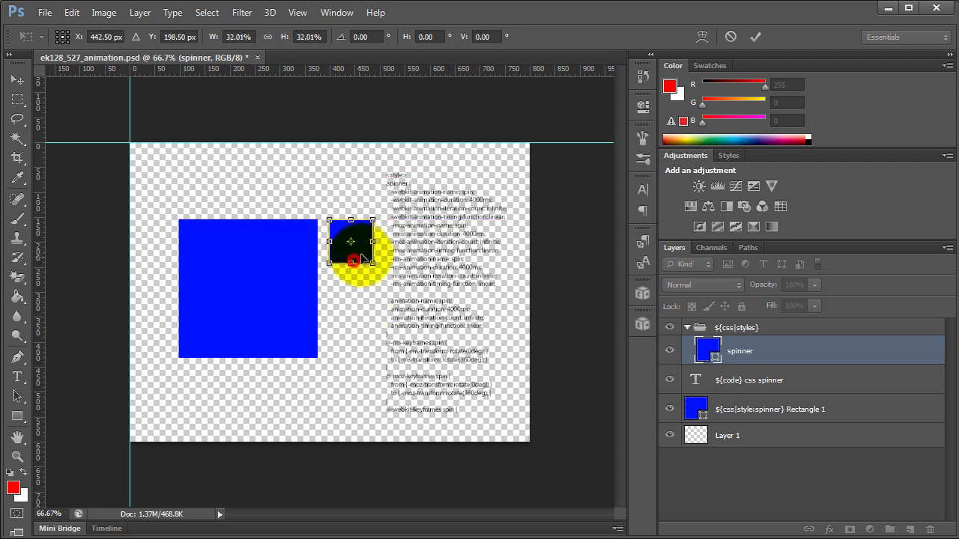
click(362, 256)
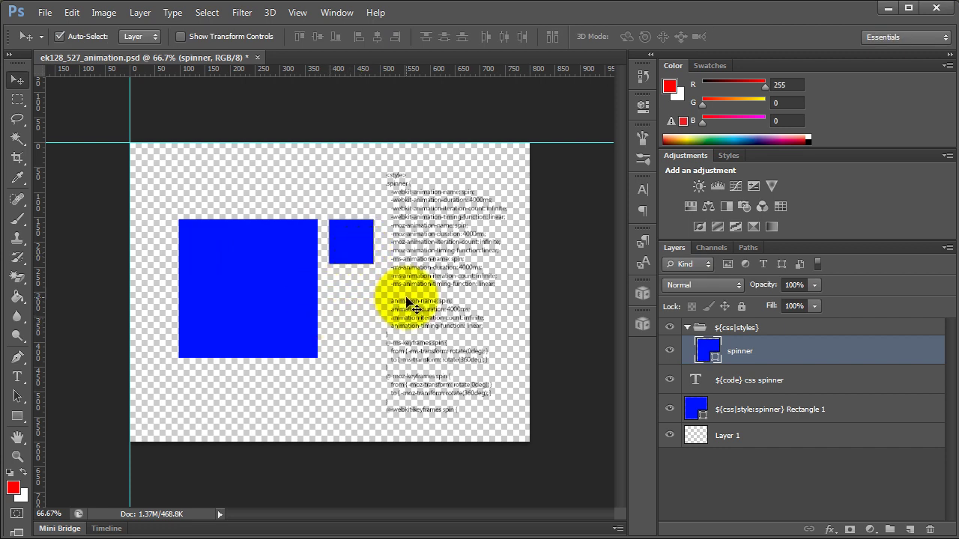
Step: Select the Rectangle 1 layer, then the ${code} css spinner text layer
click(774, 412)
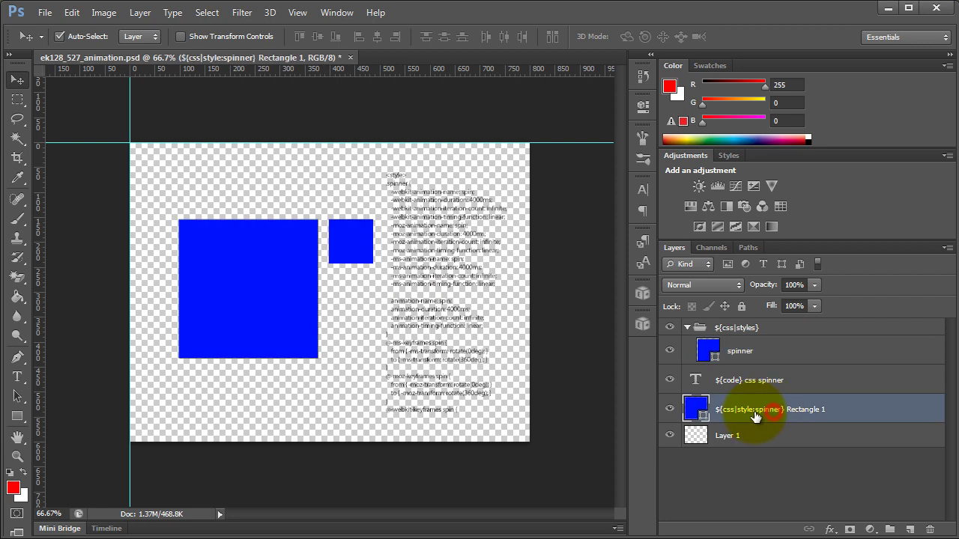
click(734, 349)
click(752, 404)
click(749, 380)
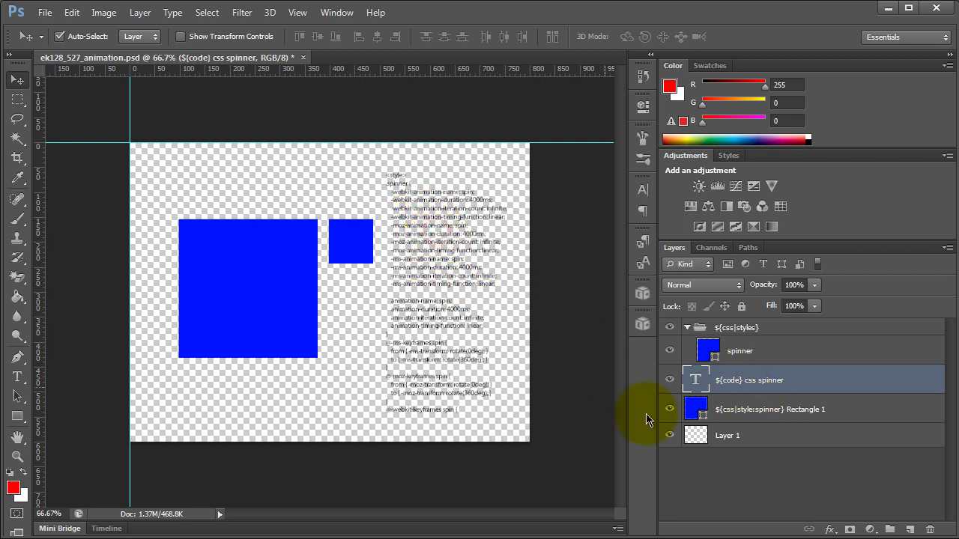
Step: Set Export Kit's export format to HTML5 with Customize turned on
click(642, 324)
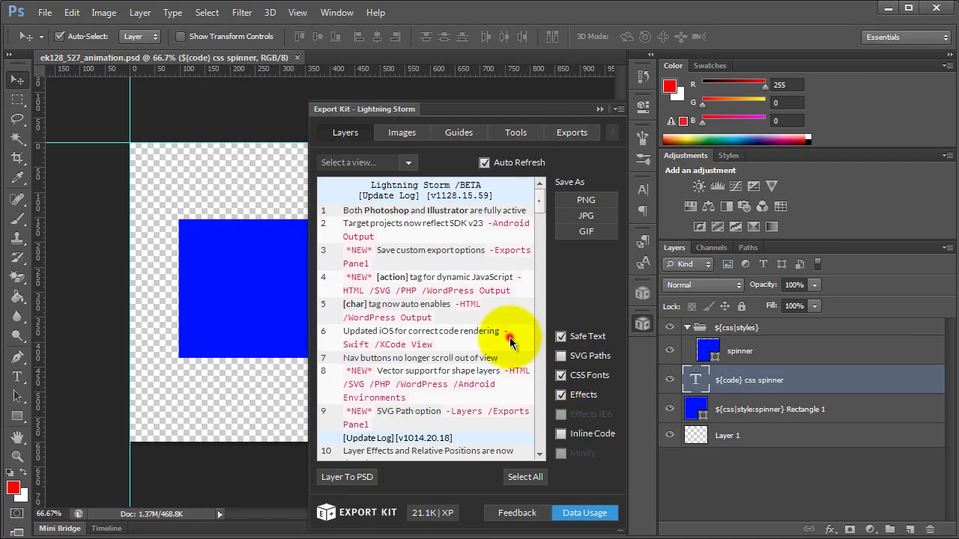
click(569, 133)
click(440, 164)
click(396, 218)
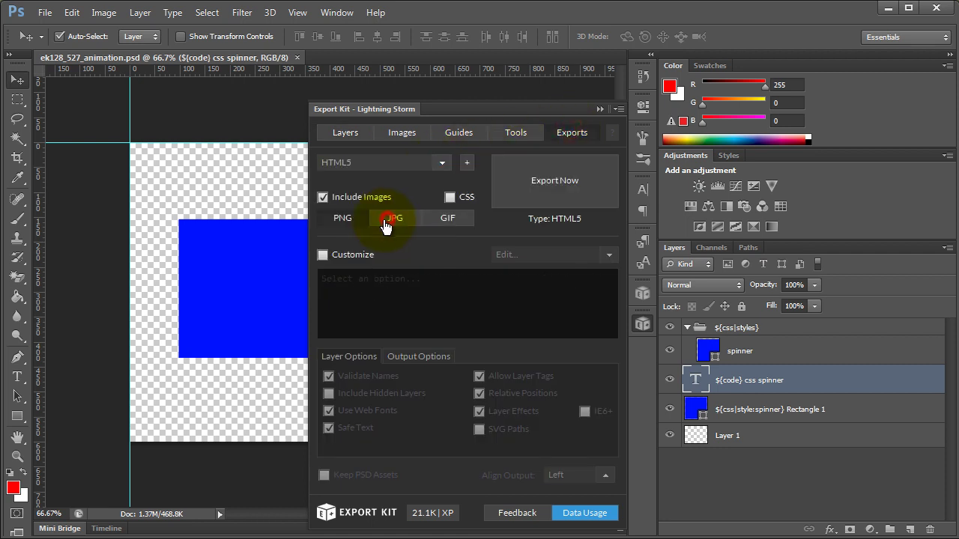
click(323, 254)
Step: Switch the customization section from Custom HEAD to Custom CSS and focus its editor
click(606, 255)
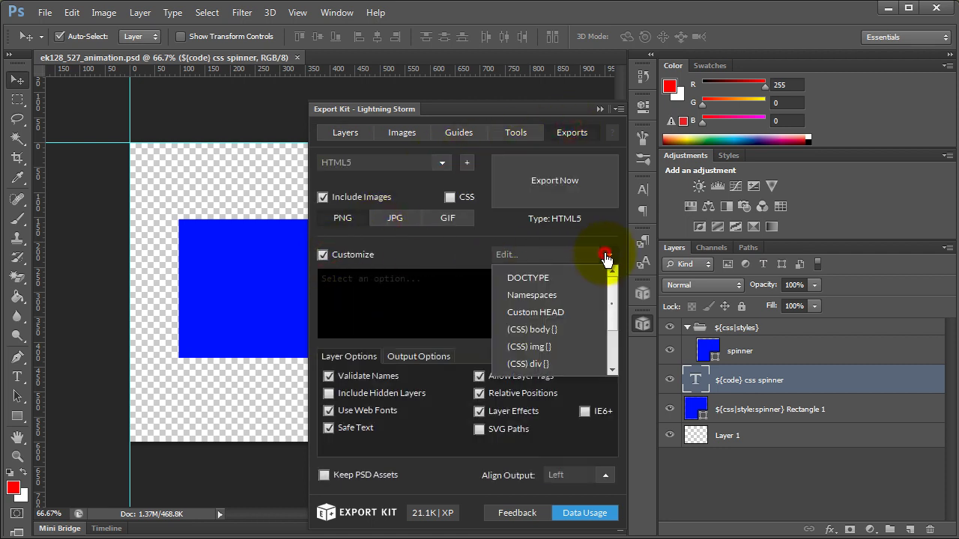
click(574, 316)
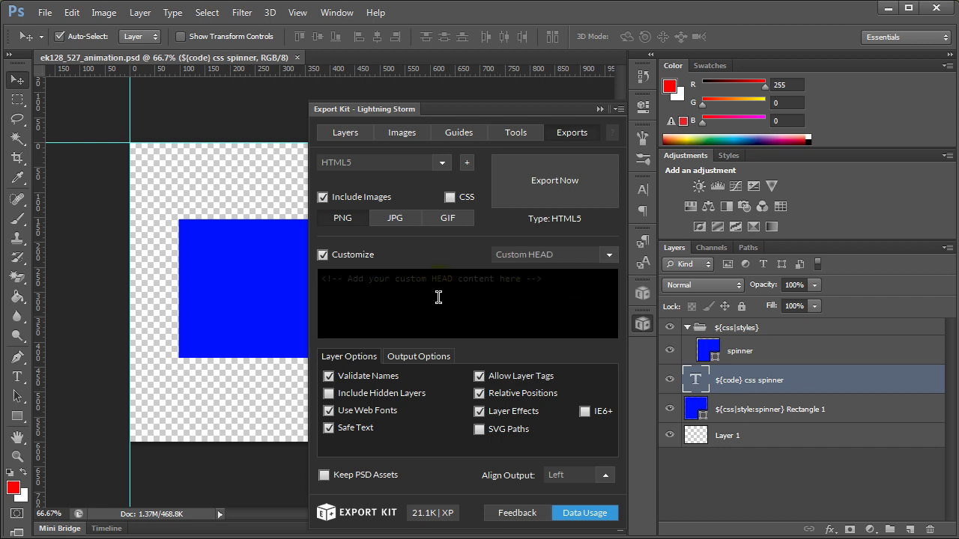
click(607, 257)
scroll(550, 315, down, 3)
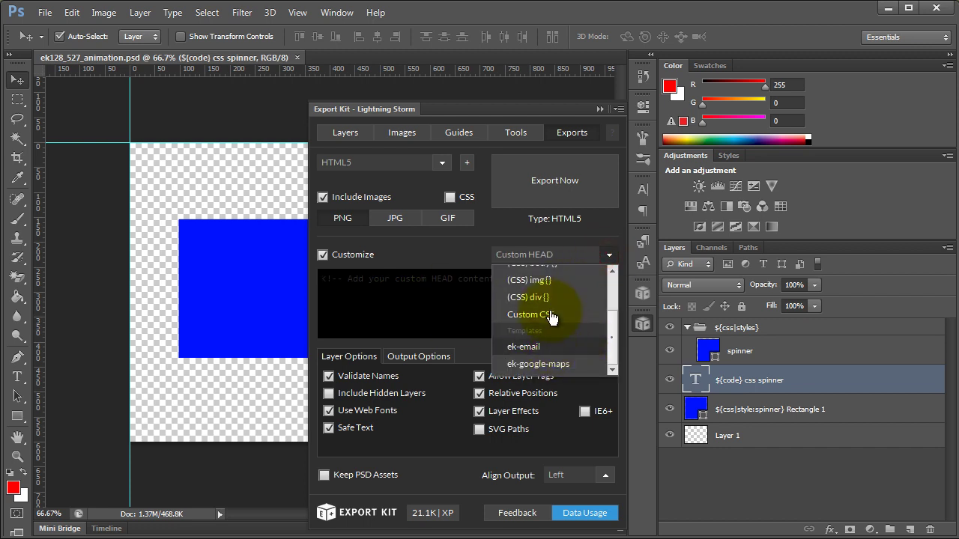
click(550, 313)
click(451, 313)
click(514, 300)
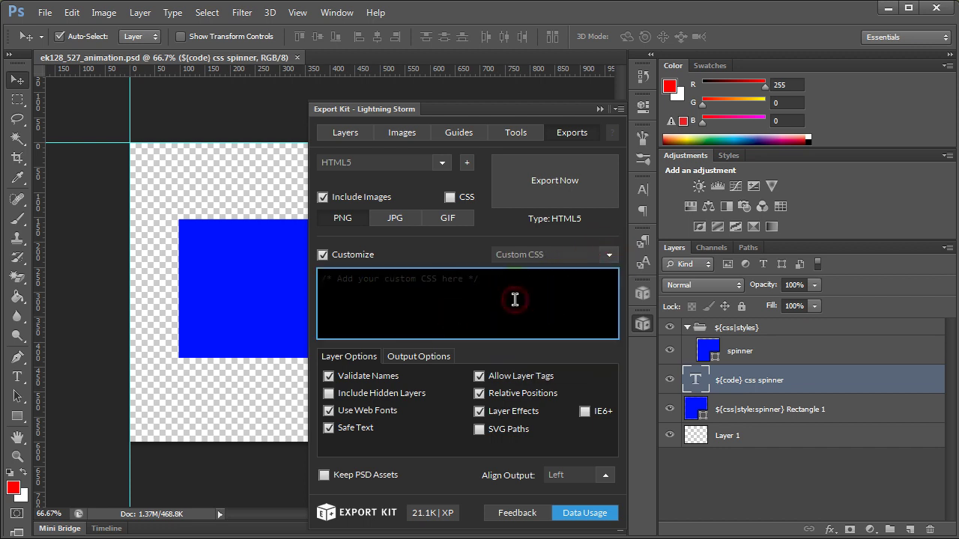
click(735, 386)
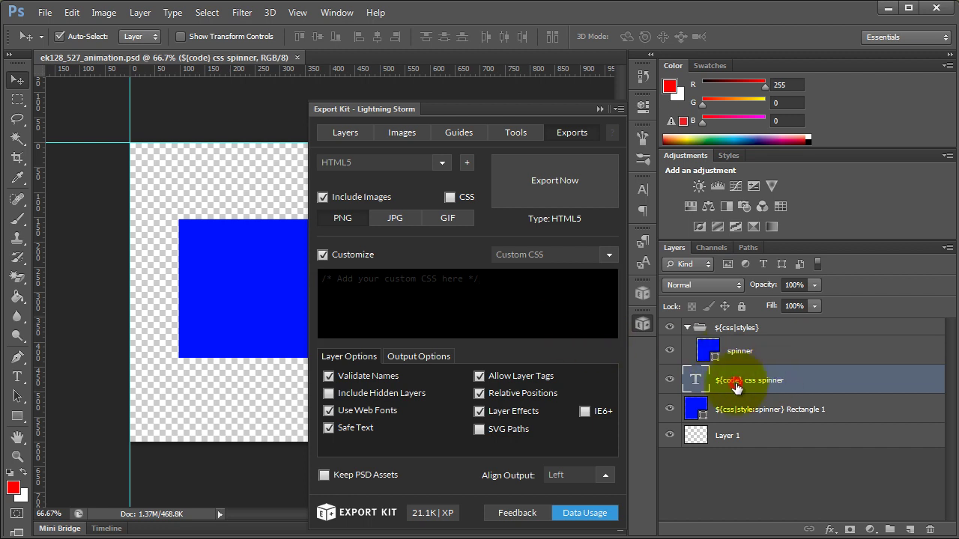
click(507, 308)
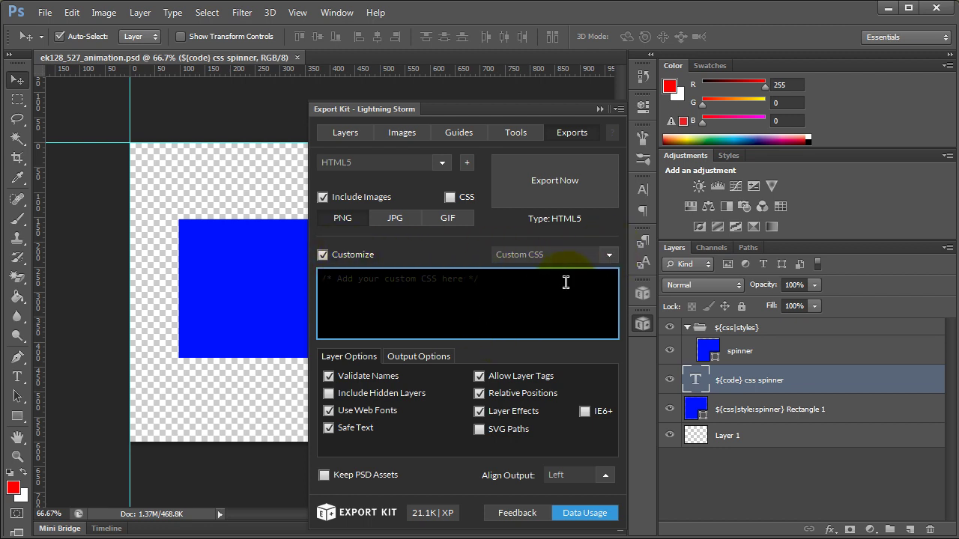
click(546, 204)
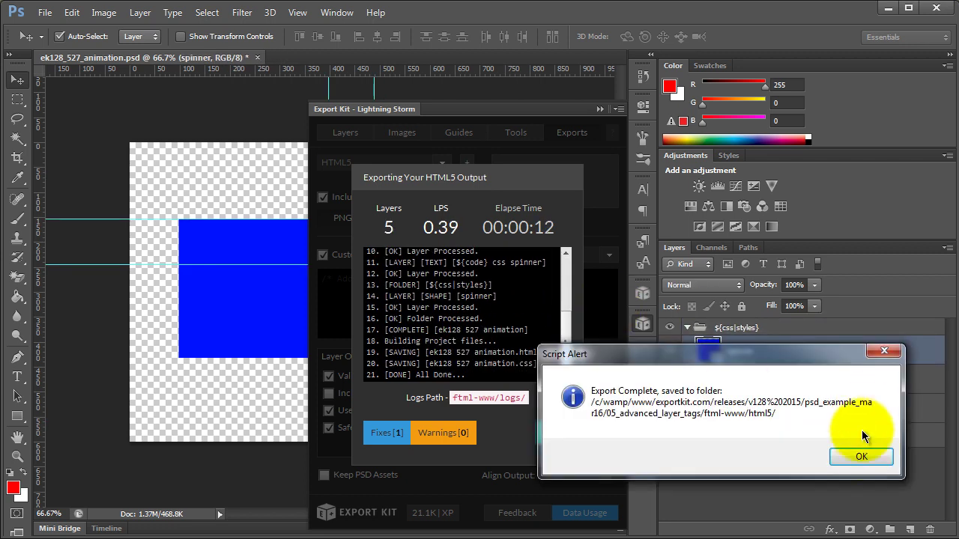
Step: Dismiss the Export Complete alert once the HTML5 export finishes
click(861, 455)
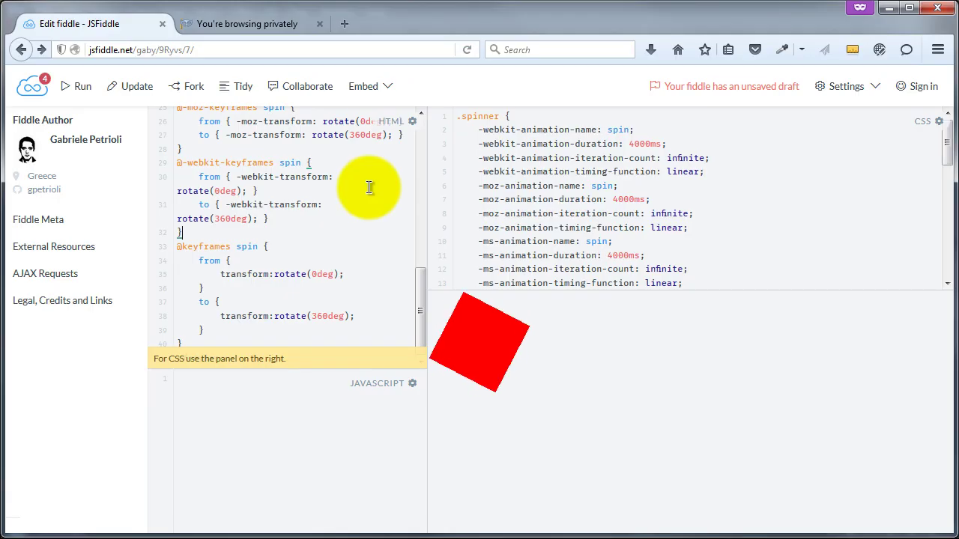
Step: Open ftml-www\html5 in Explorer and drag ek128_527_animation.html into the private Firefox tab
click(258, 33)
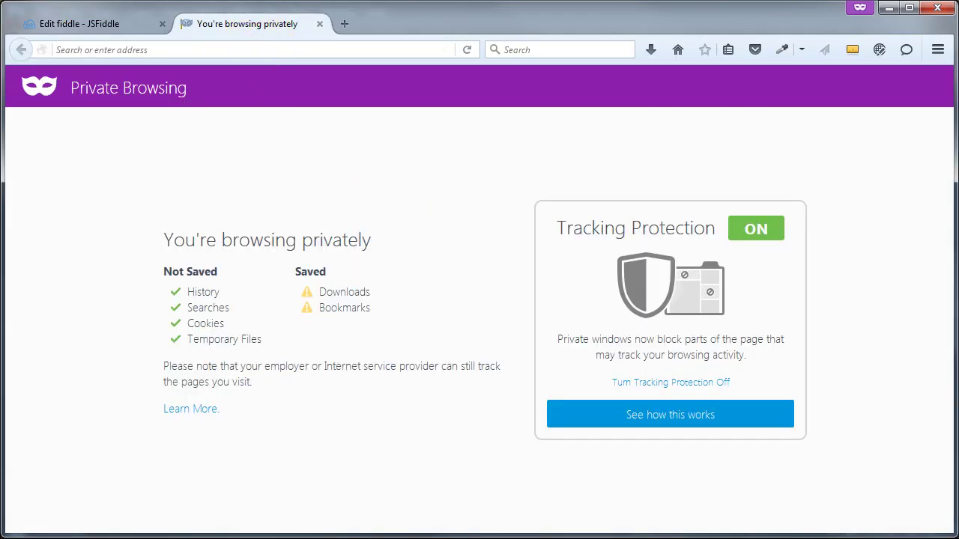
key(alt+Tab)
double_click(341, 134)
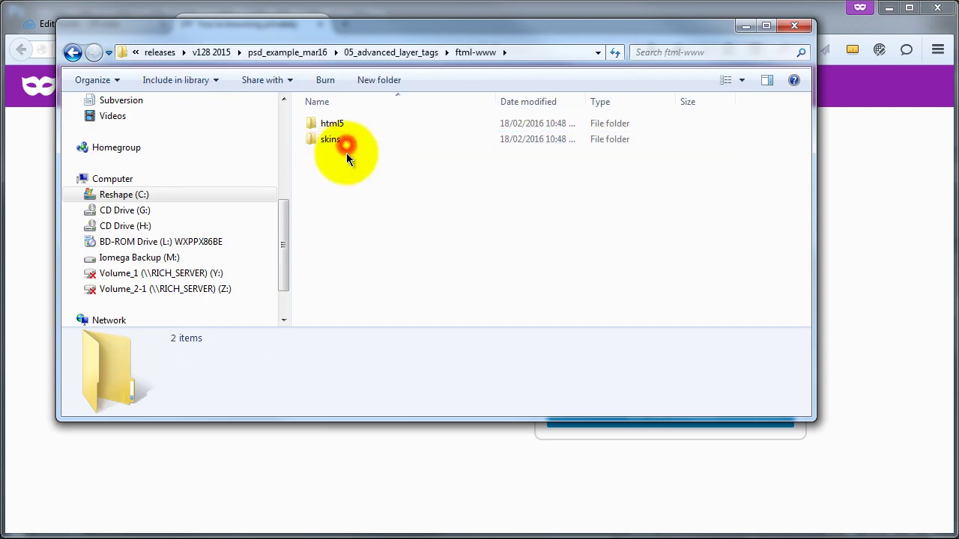
double_click(337, 125)
drag(332, 139, 863, 379)
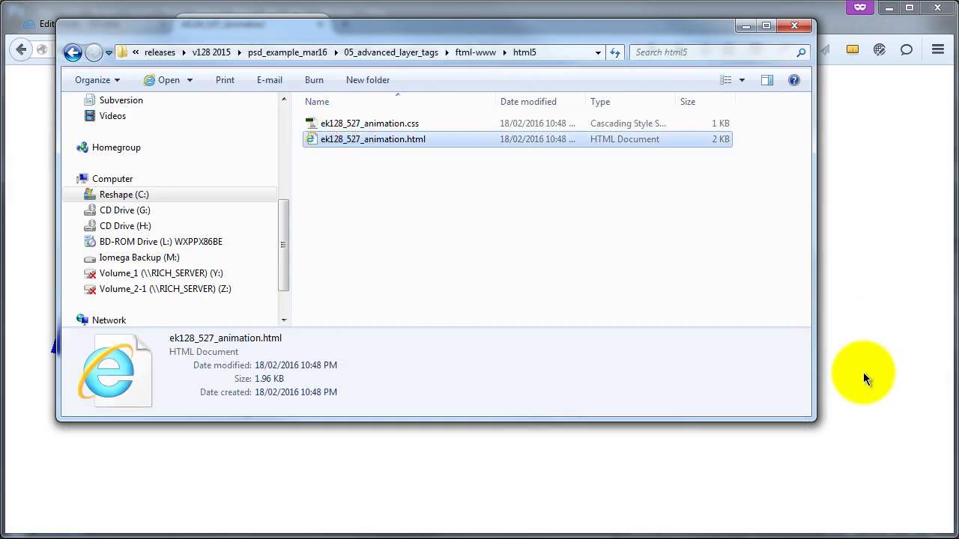
Step: In Firefox, compare the JSFiddle spinner, then view the rotating blue square in ek128_527_animation.html
click(864, 374)
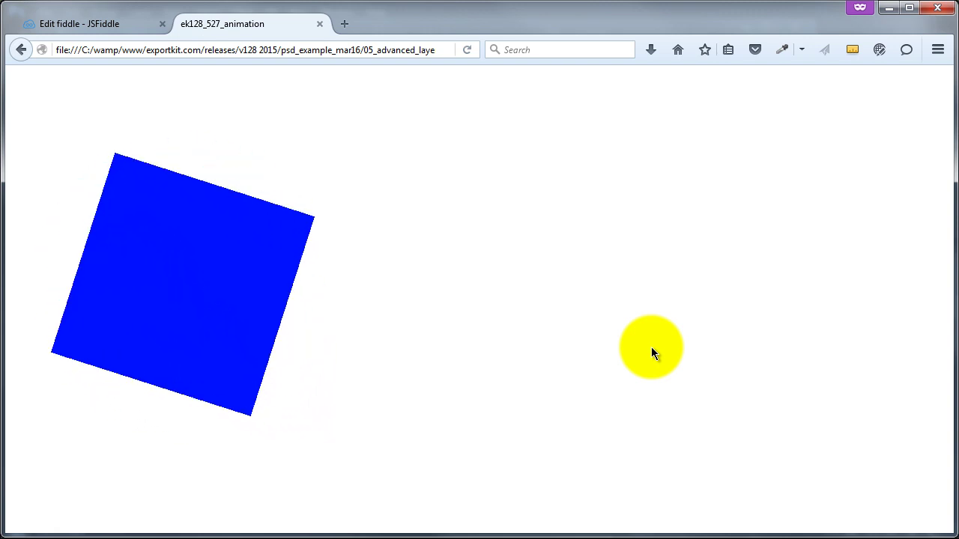
click(99, 25)
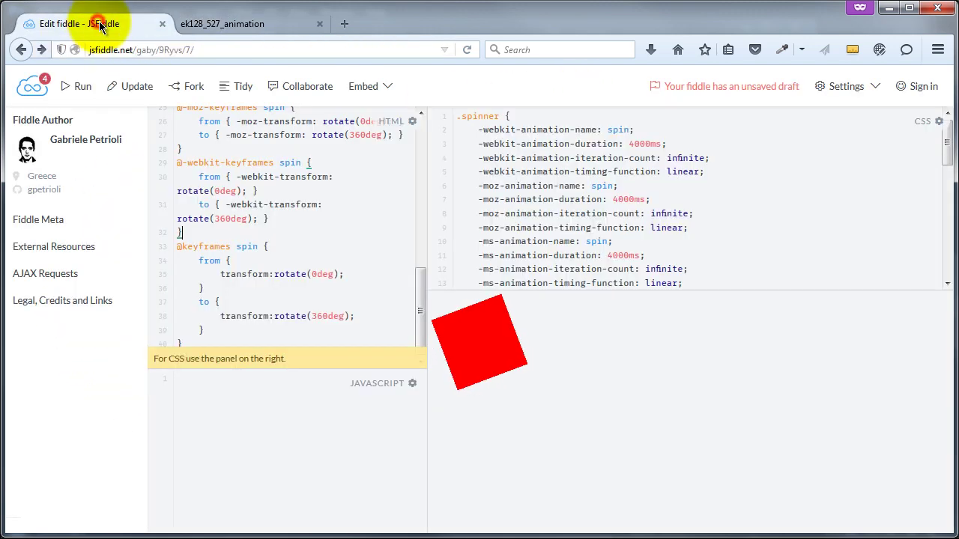
click(254, 25)
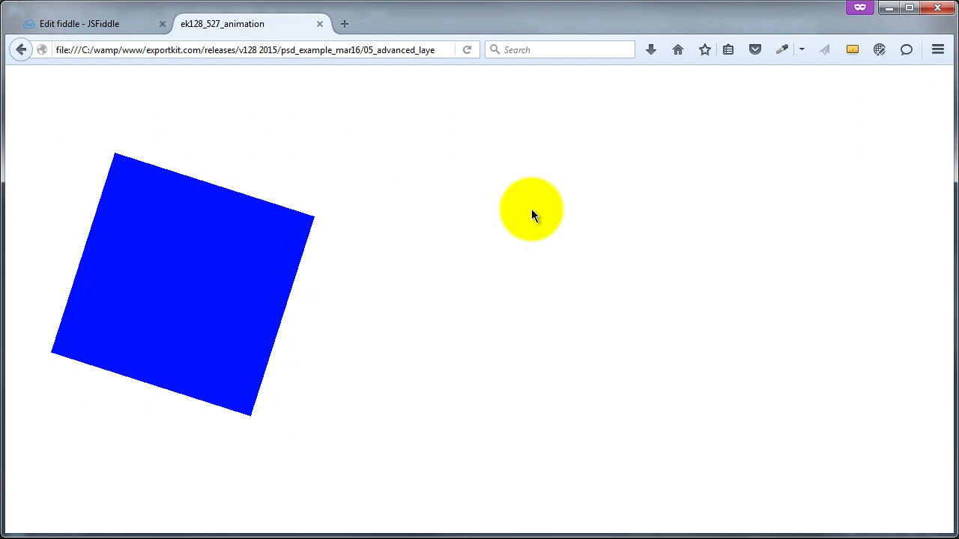